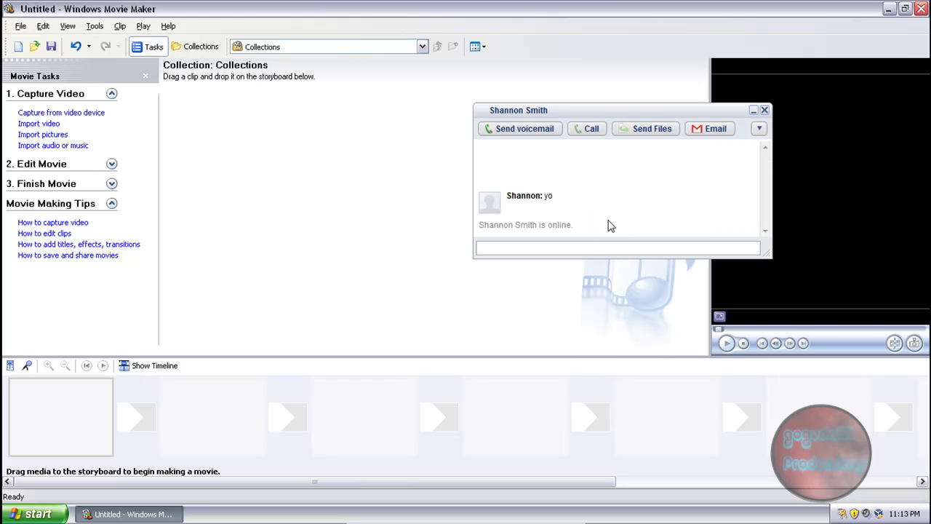
# - Dismiss the chat window and start a title for the beginning of the movie reading "The Zoo"
pyautogui.click(764, 110)
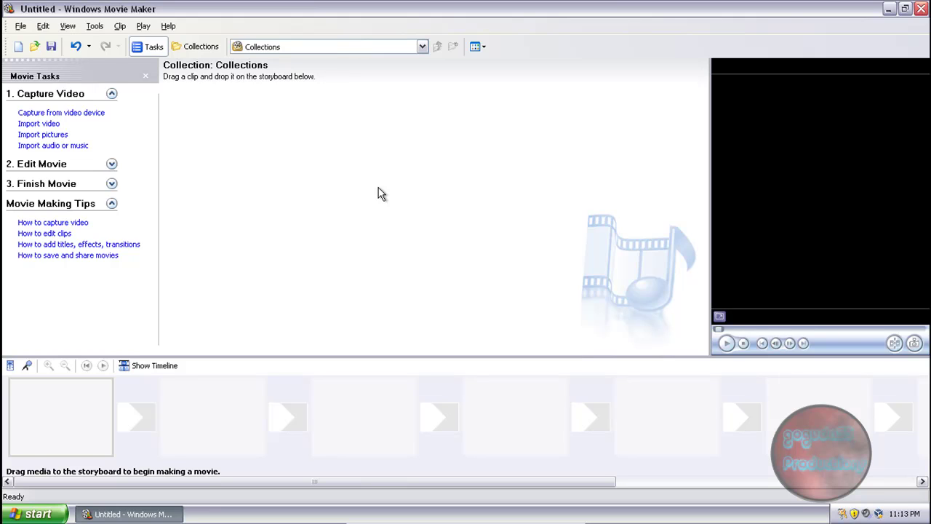
pyautogui.click(95, 27)
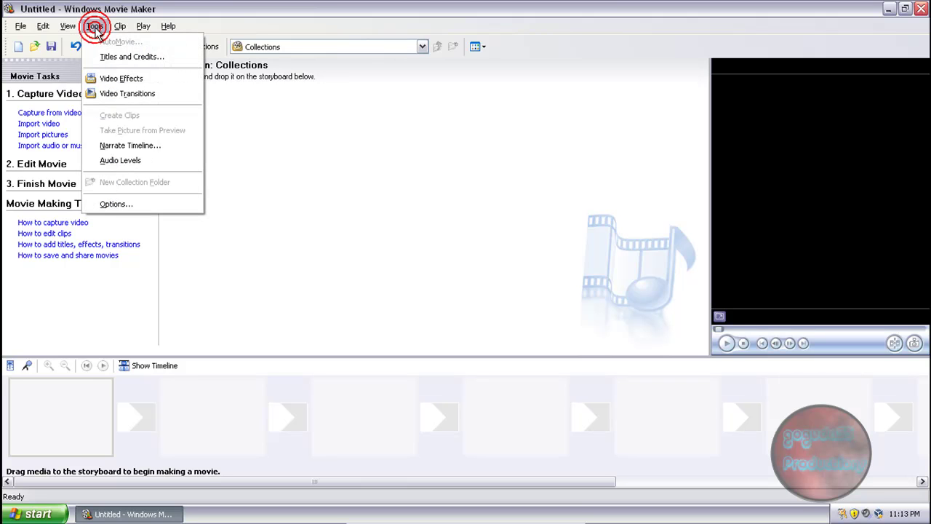
pyautogui.click(95, 28)
pyautogui.click(98, 28)
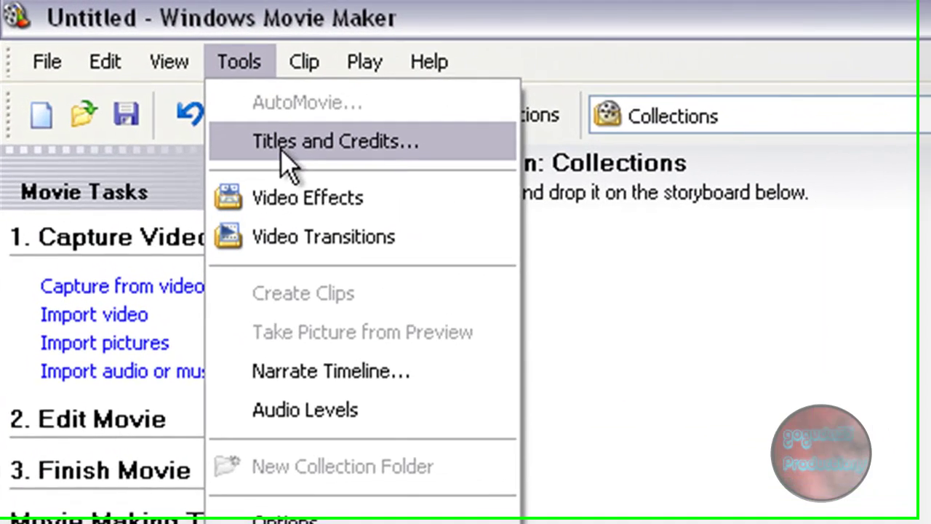
pyautogui.click(158, 80)
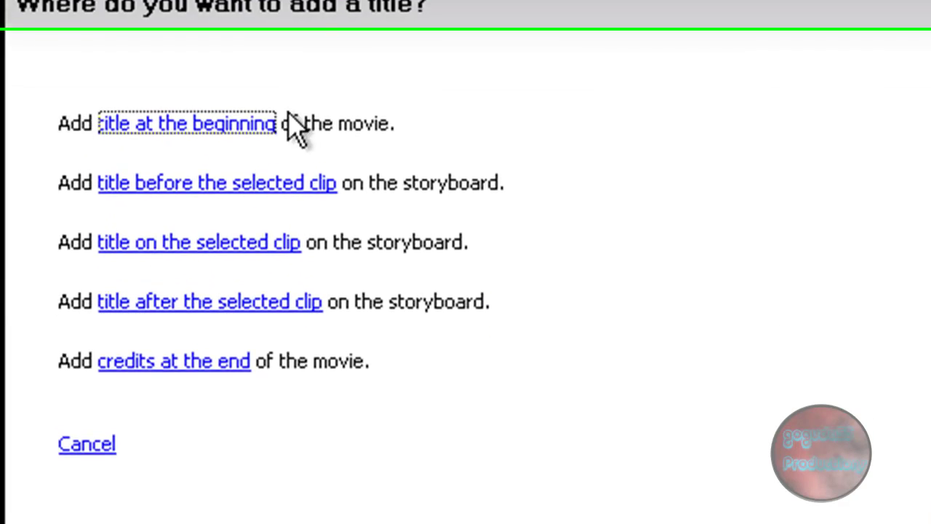
pyautogui.click(151, 93)
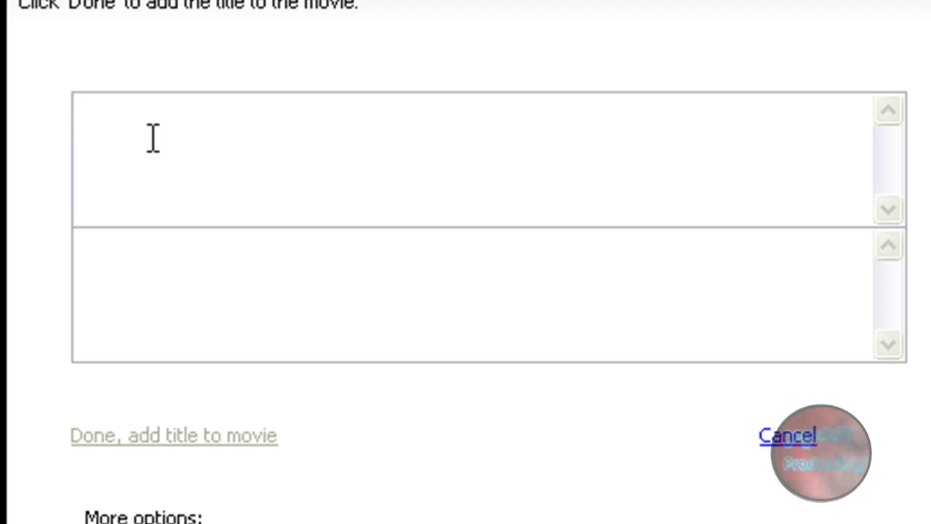
pyautogui.write('The ')
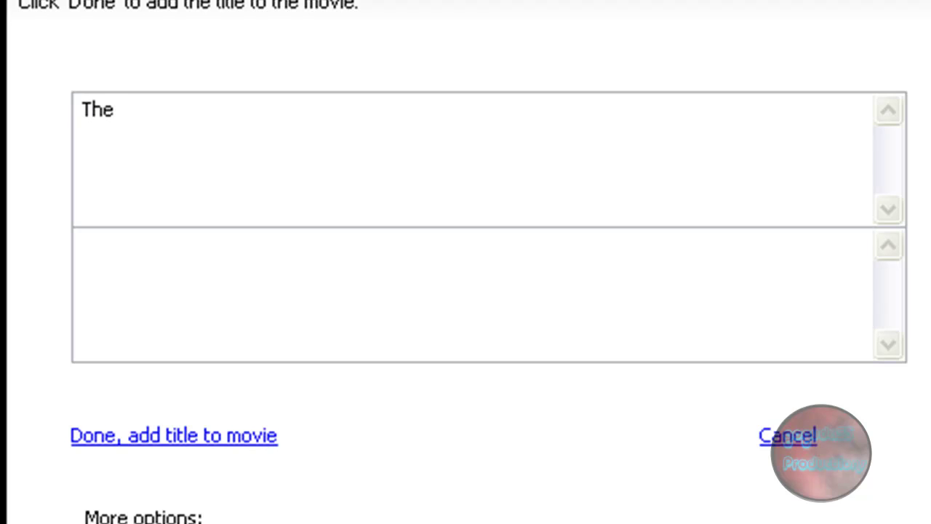
pyautogui.write('Zoo')
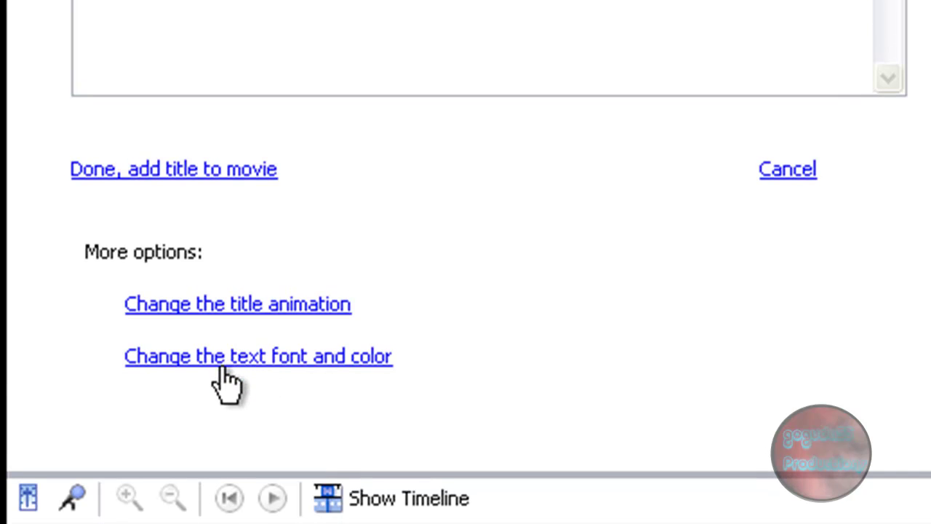
# - Format the title in Comic Sans MS with black text on a dark red background
pyautogui.click(220, 365)
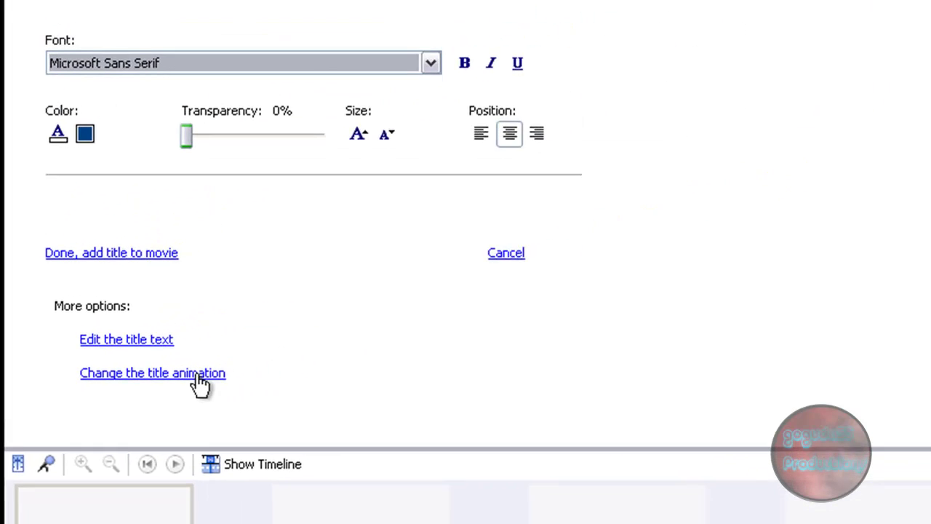
pyautogui.click(79, 157)
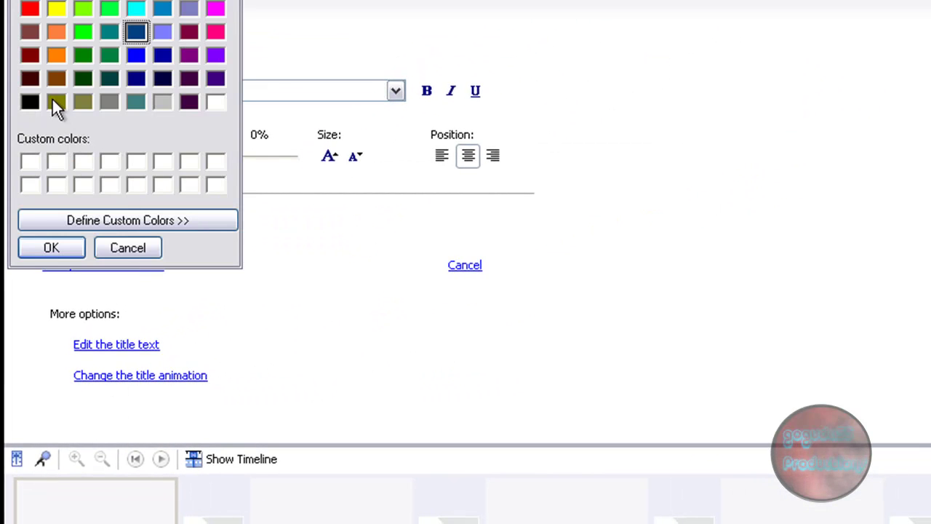
pyautogui.click(24, 57)
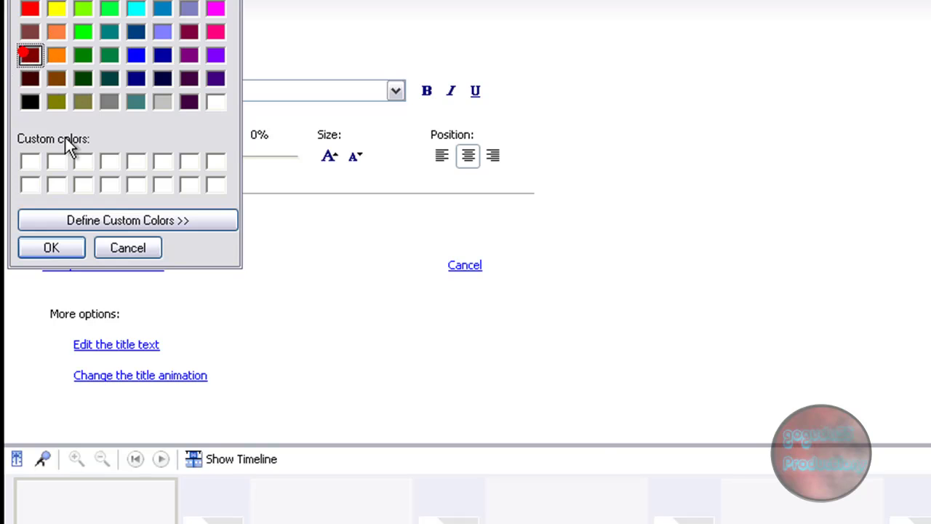
pyautogui.click(50, 247)
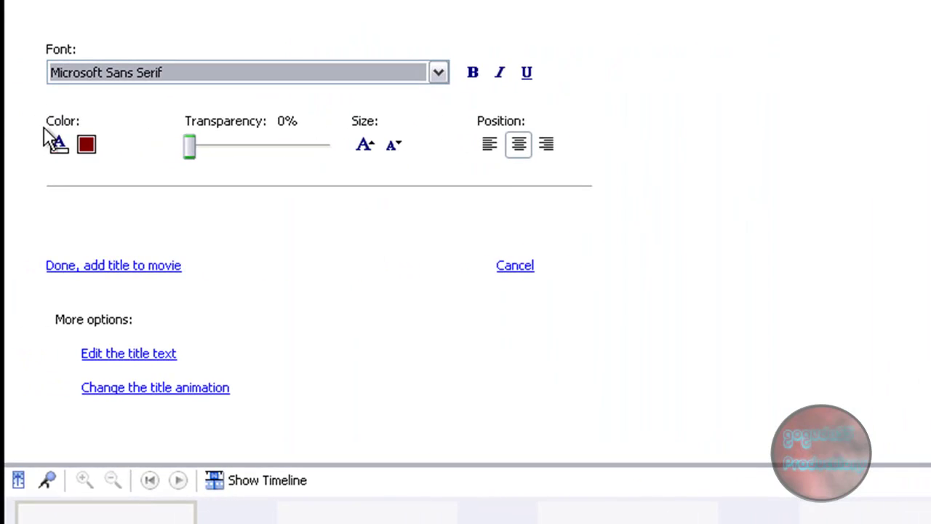
pyautogui.click(46, 144)
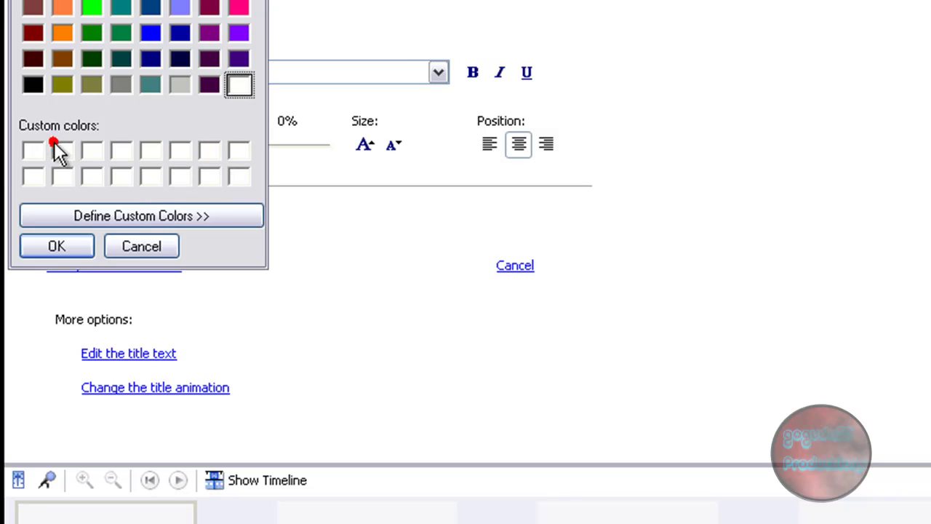
pyautogui.click(34, 85)
pyautogui.click(57, 245)
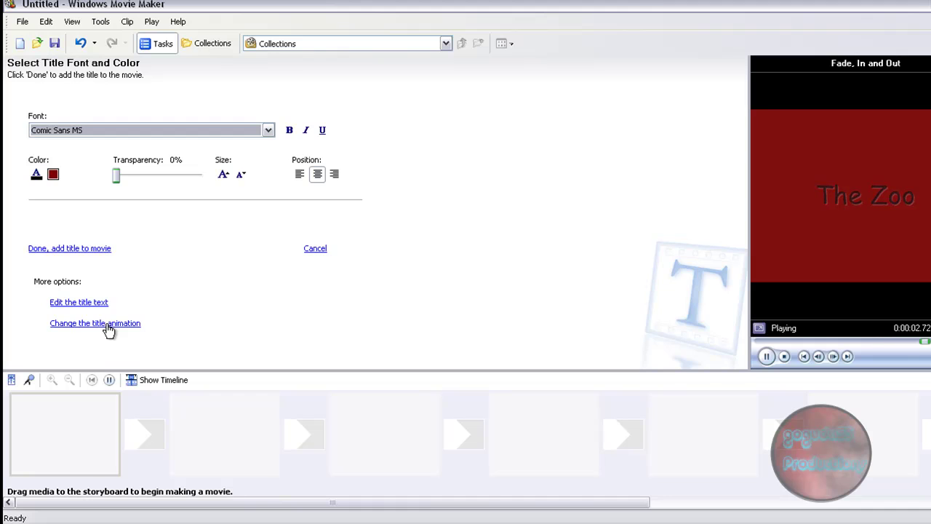
# - Set the title animation to Moving Titles, Layered
pyautogui.click(107, 328)
pyautogui.scroll(-2, 134, 200)
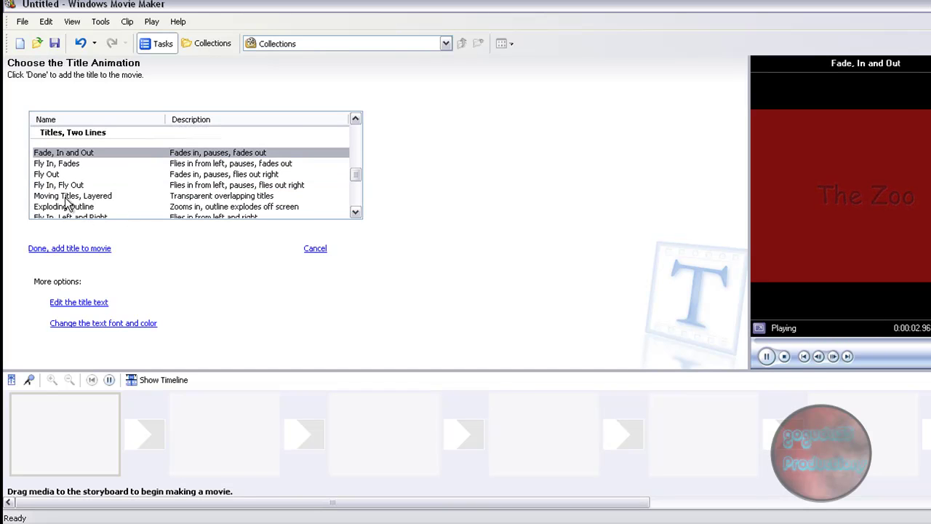
pyautogui.scroll(-1, 77, 196)
pyautogui.click(77, 166)
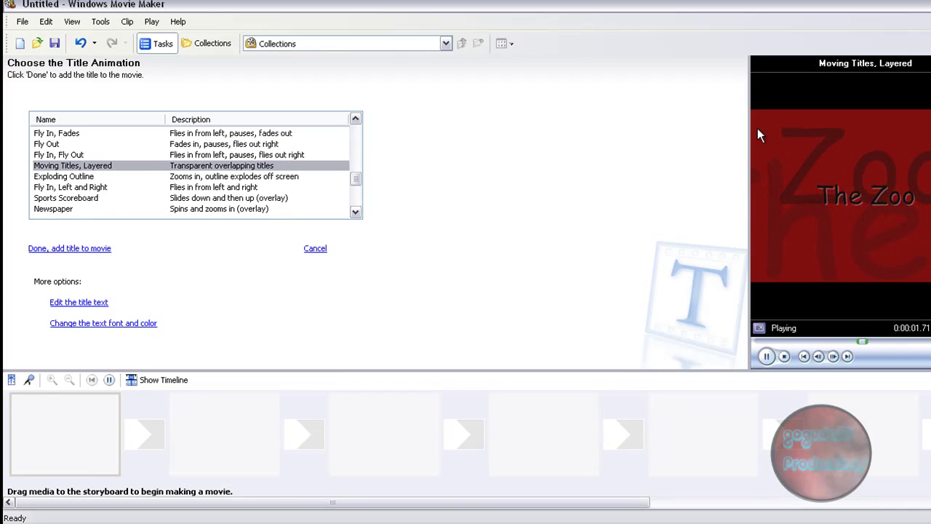
# - Add the finished title to the movie and switch the storyboard to the timeline view
pyautogui.click(62, 249)
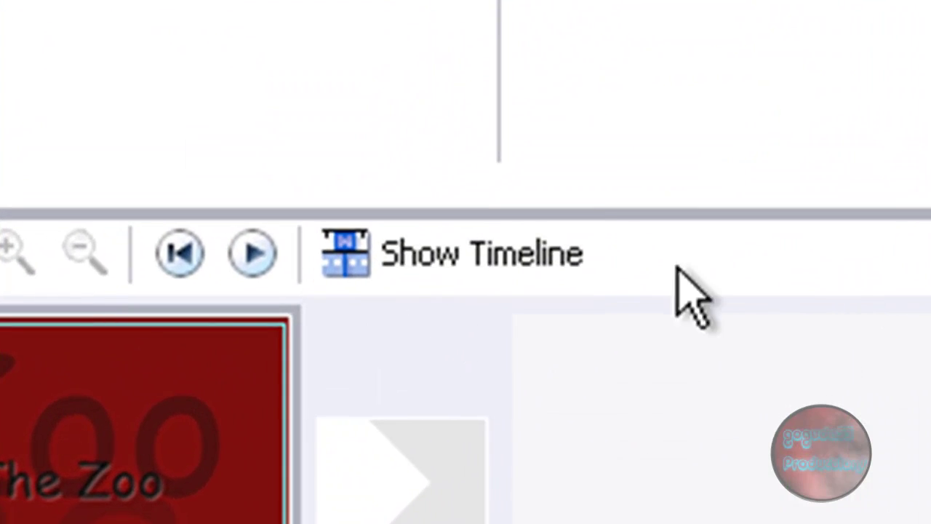
pyautogui.click(186, 383)
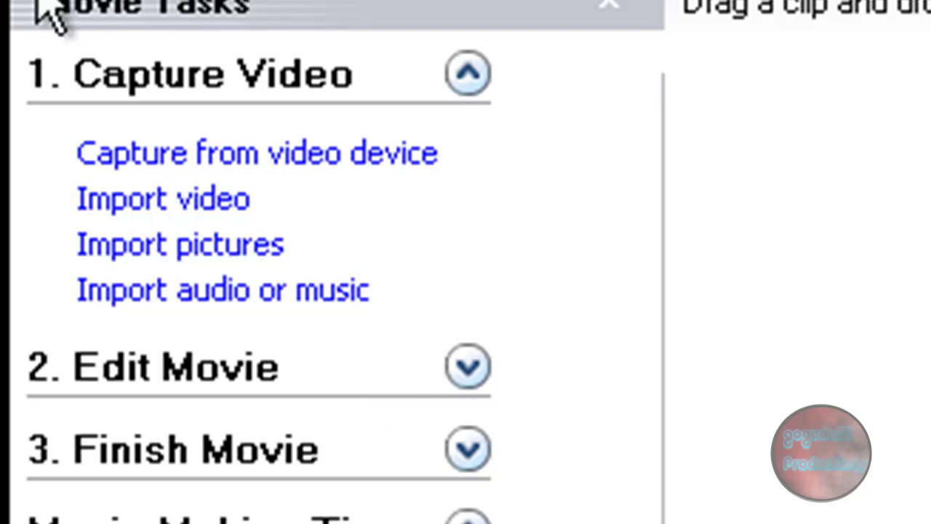
pyautogui.click(142, 202)
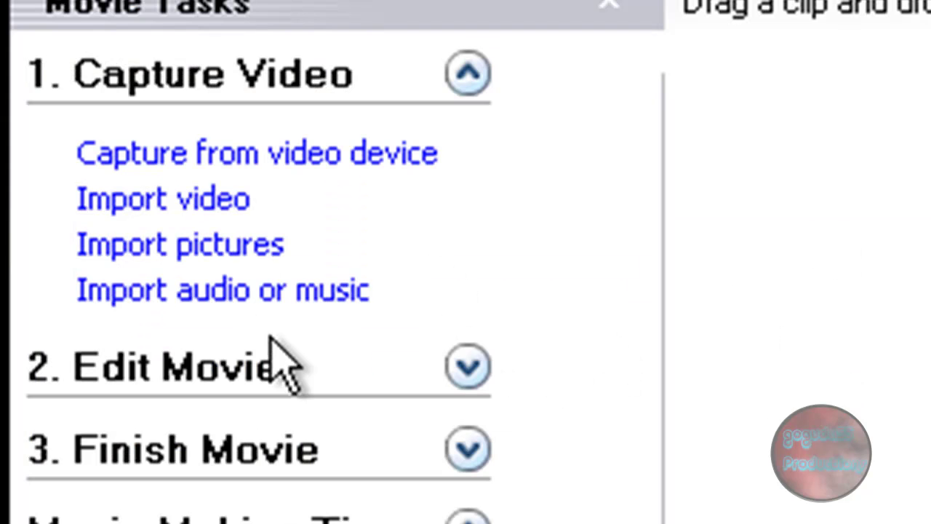
pyautogui.click(167, 227)
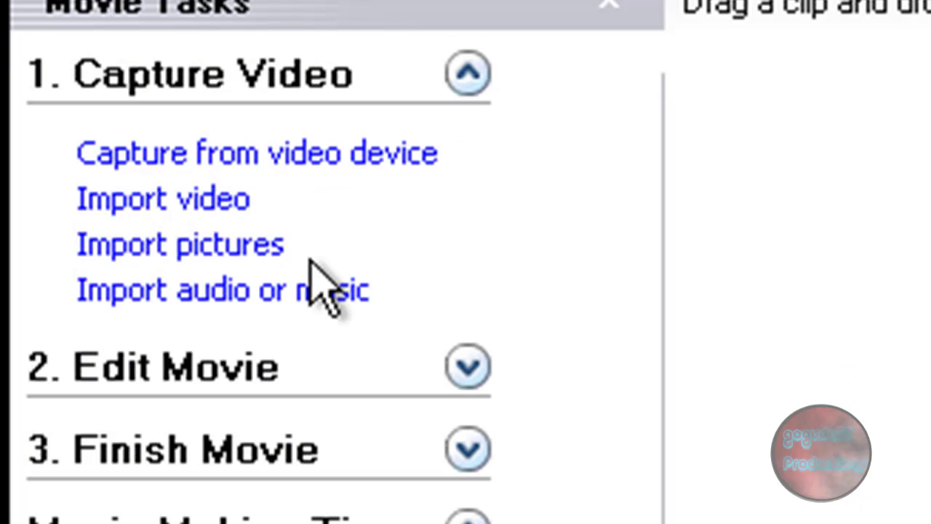
pyautogui.click(240, 291)
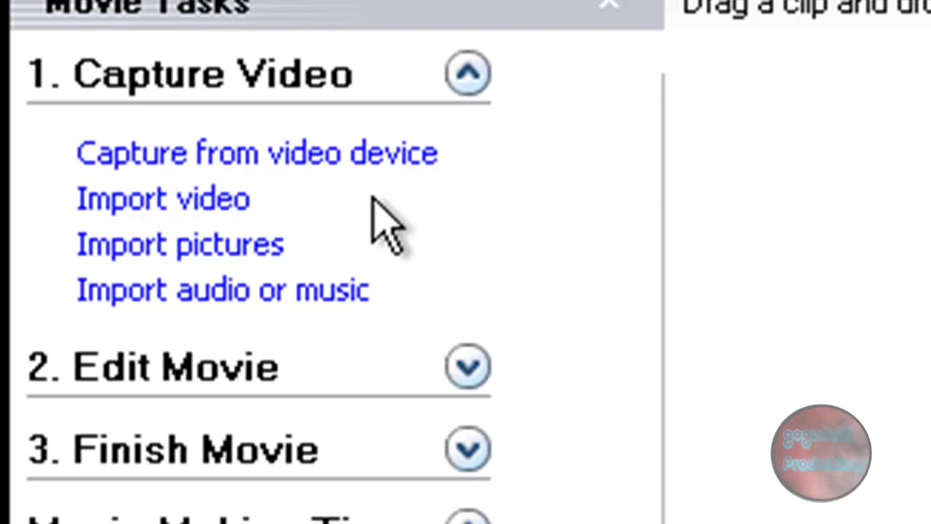
pyautogui.click(366, 153)
pyautogui.click(236, 205)
# - Import all seven pictures, SANY0034 through SANY0058, from the VirtualBox shared drive (S:) into the collection
pyautogui.click(171, 244)
pyautogui.moveTo(252, 270); pyautogui.dragTo(152, 9)
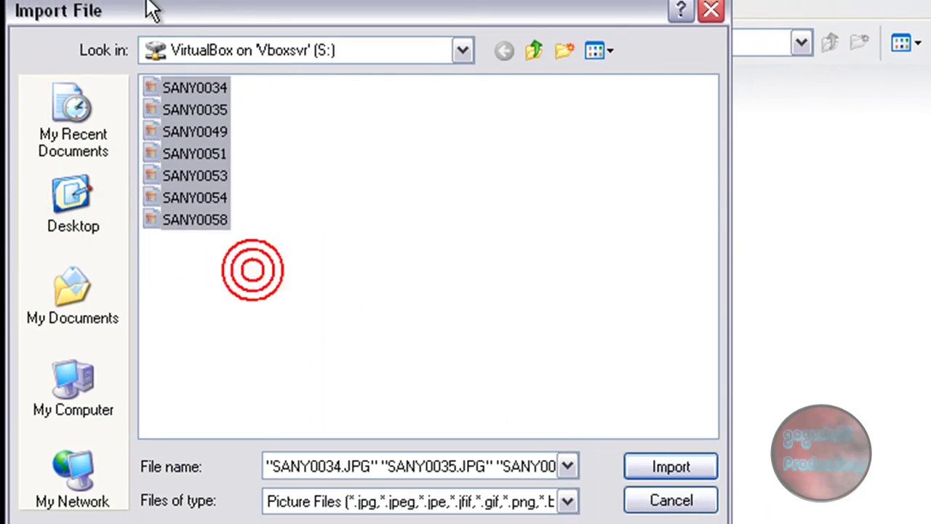
pyautogui.click(669, 470)
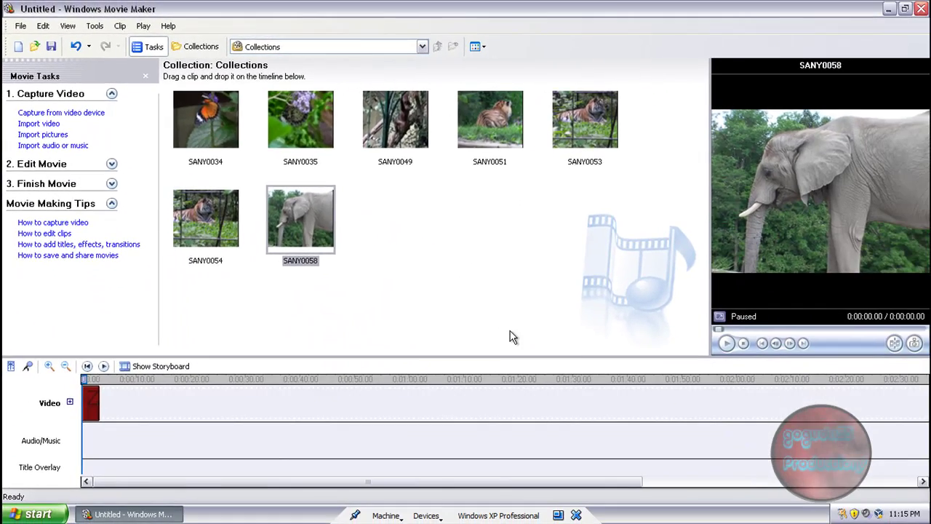
pyautogui.click(582, 360)
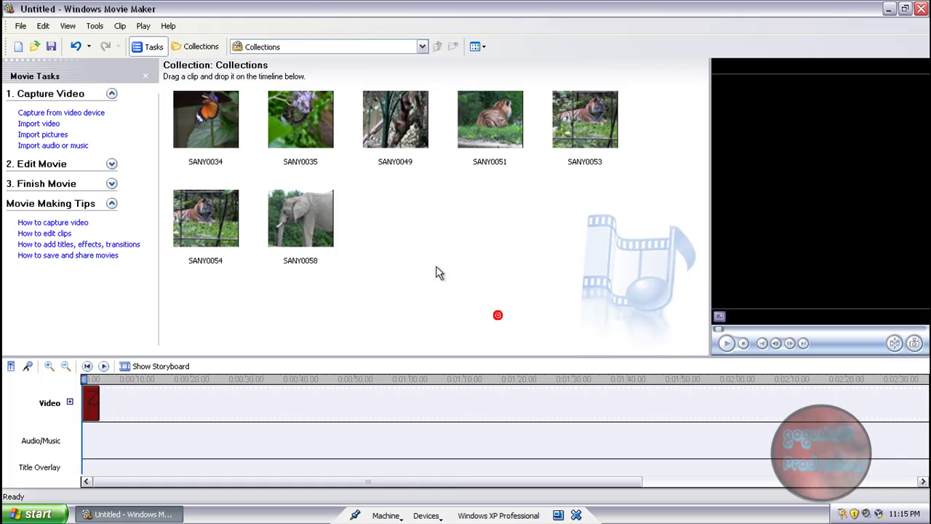
pyautogui.click(173, 115)
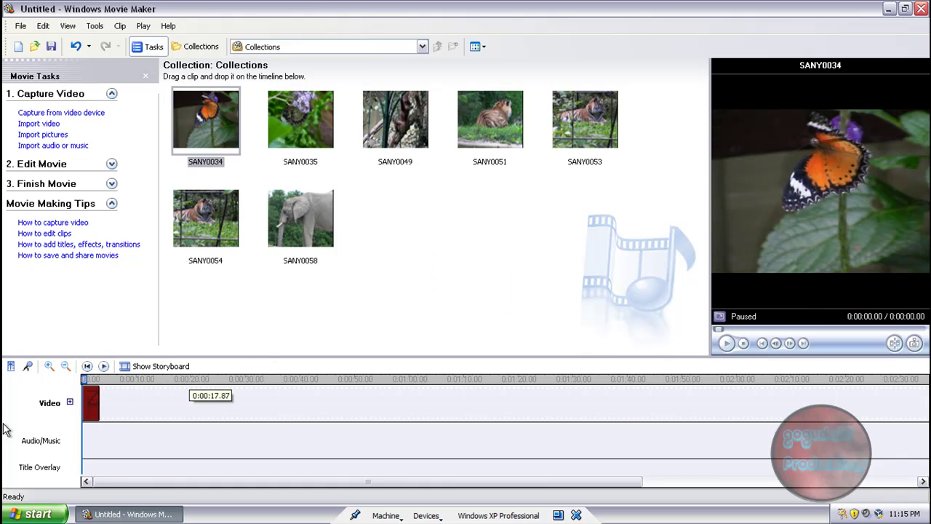
pyautogui.click(361, 302)
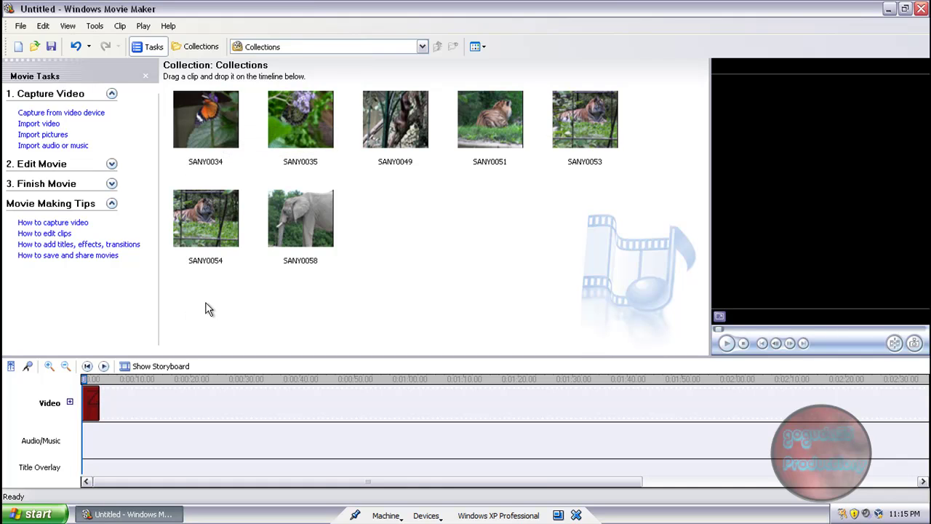
pyautogui.click(11, 366)
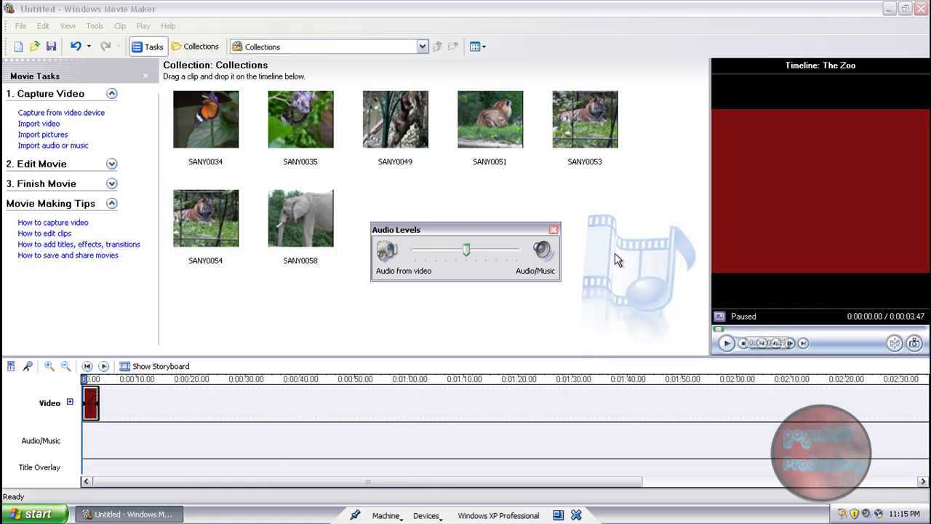
pyautogui.click(552, 230)
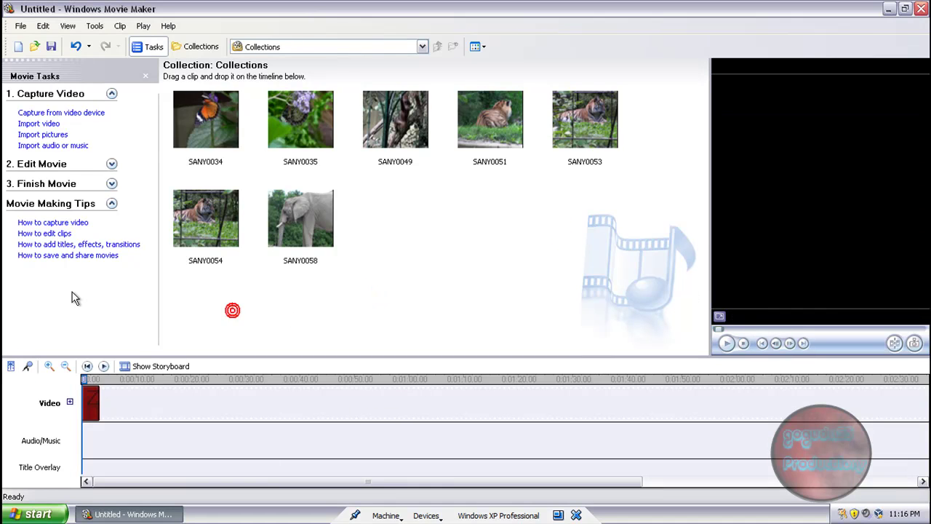
pyautogui.click(86, 381)
pyautogui.moveTo(86, 382); pyautogui.dragTo(35, 374)
# - Import the music file "DJ Titon - Windows" from the shared drive (S:) into the collection
pyautogui.click(57, 146)
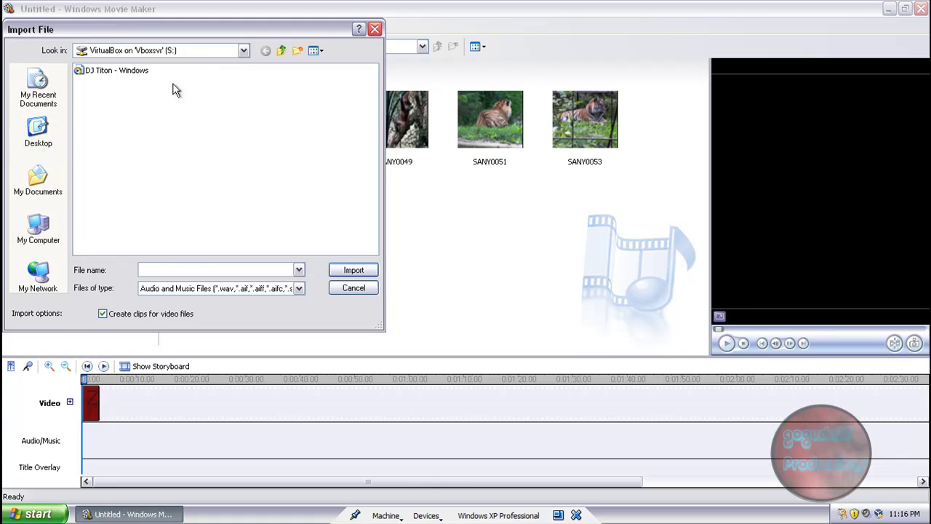
pyautogui.doubleClick(138, 73)
pyautogui.click(459, 309)
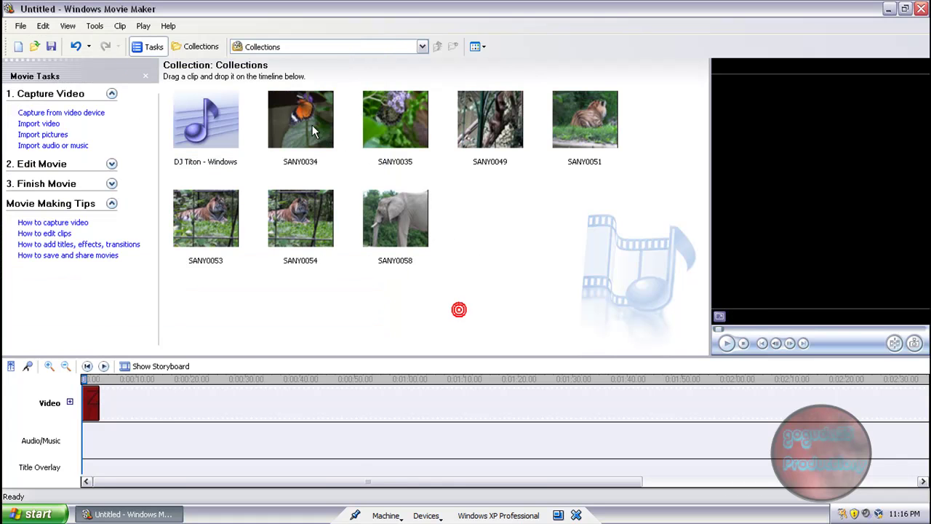
# - Add the seven pictures to the Video track after the title, in order from SANY0034 to SANY0058
pyautogui.moveTo(300, 120); pyautogui.dragTo(157, 407)
pyautogui.moveTo(395, 120); pyautogui.dragTo(173, 411)
pyautogui.moveTo(522, 133); pyautogui.dragTo(293, 380)
pyautogui.moveTo(585, 120); pyautogui.dragTo(292, 398)
pyautogui.moveTo(197, 232); pyautogui.dragTo(256, 411)
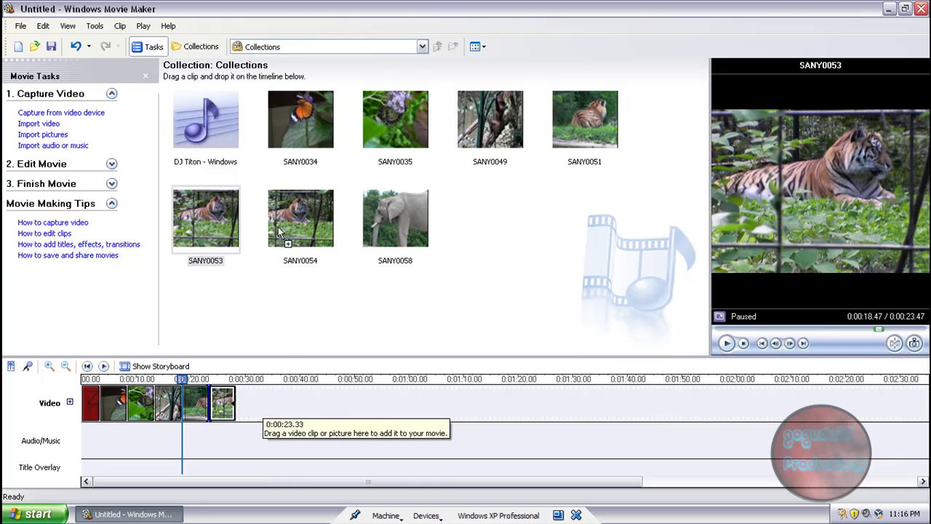
pyautogui.moveTo(278, 227); pyautogui.dragTo(298, 407)
pyautogui.moveTo(392, 224); pyautogui.dragTo(196, 397)
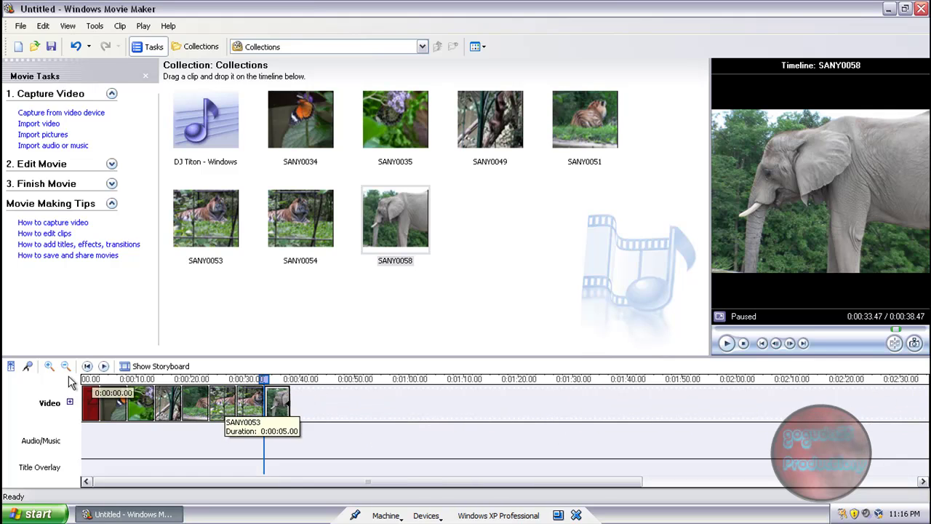
# - Shorten the SANY0034 and SANY0035 clips on the Video track, trimming SANY0035 to about 2.67 seconds
pyautogui.click(118, 404)
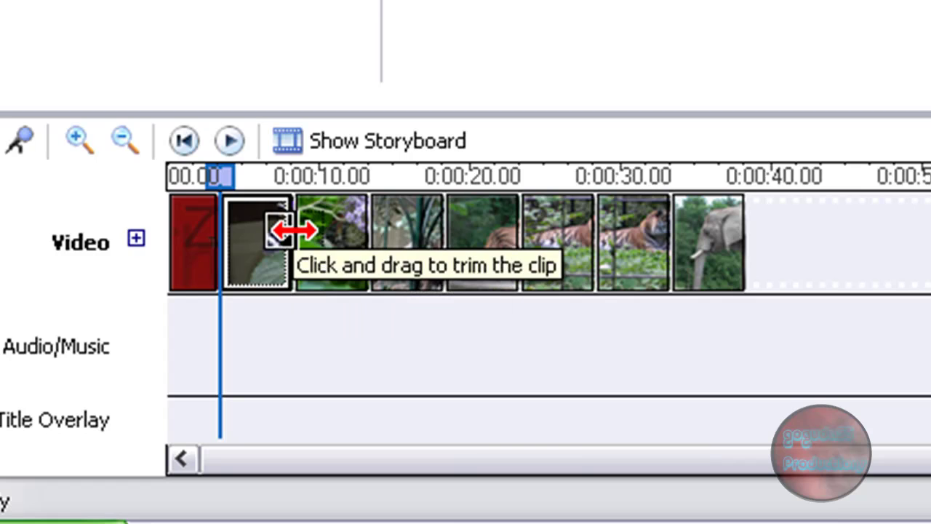
pyautogui.moveTo(293, 232); pyautogui.dragTo(243, 234)
pyautogui.click(291, 257)
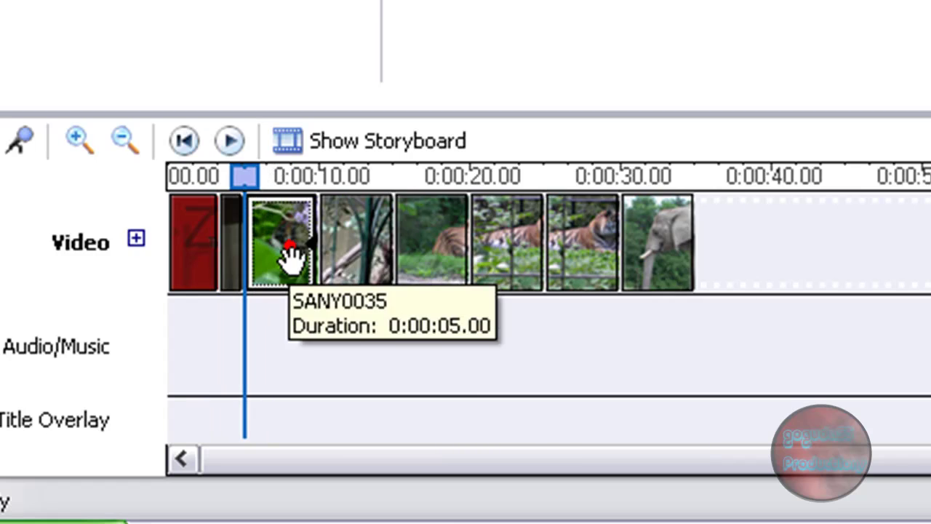
pyautogui.moveTo(313, 240); pyautogui.dragTo(281, 240)
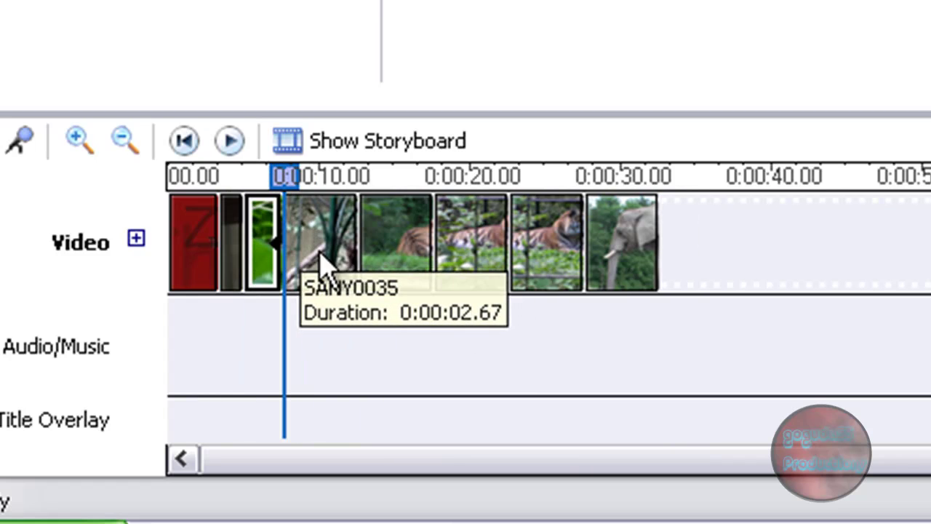
# - Shorten the SANY0049, SANY0051, SANY0053 and SANY0054 clips on the Video track, trimming SANY0054 to about 2.87 seconds
pyautogui.click(325, 244)
pyautogui.moveTo(356, 238); pyautogui.dragTo(325, 243)
pyautogui.click(373, 251)
pyautogui.moveTo(396, 241); pyautogui.dragTo(356, 243)
pyautogui.click(422, 241)
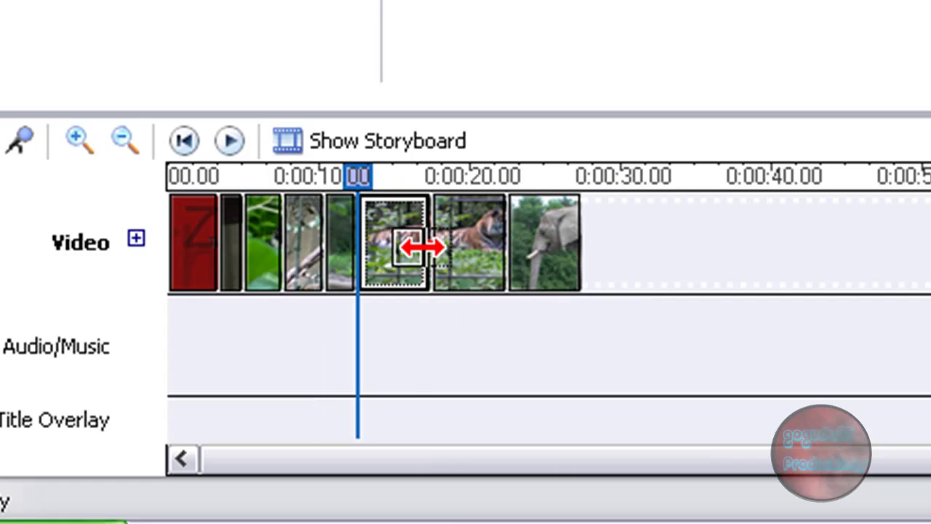
pyautogui.moveTo(422, 245)
pyautogui.mouseDown()
pyautogui.moveTo(407, 249)
pyautogui.moveTo(414, 254)
pyautogui.mouseUp()
pyautogui.click(473, 250)
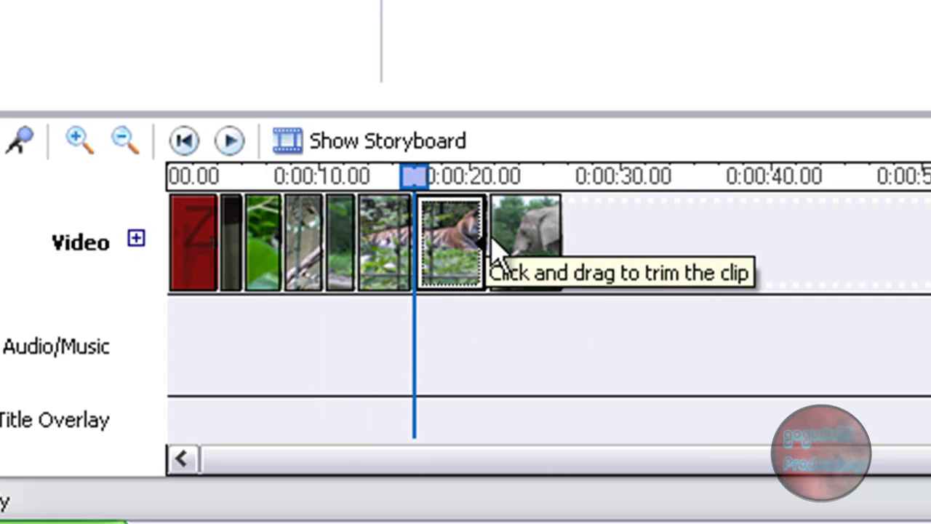
pyautogui.moveTo(487, 245); pyautogui.dragTo(444, 236)
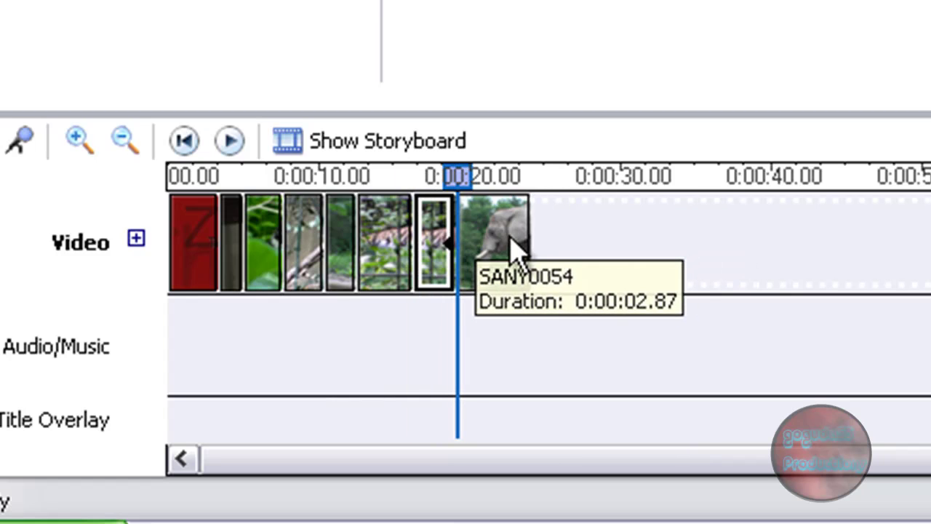
# - Stretch the final SANY0058 clip far along the Video track, and trim it back to slightly under 5 seconds
pyautogui.click(515, 249)
pyautogui.moveTo(529, 233)
pyautogui.mouseDown()
pyautogui.moveTo(558, 237)
pyautogui.moveTo(527, 244)
pyautogui.mouseUp()
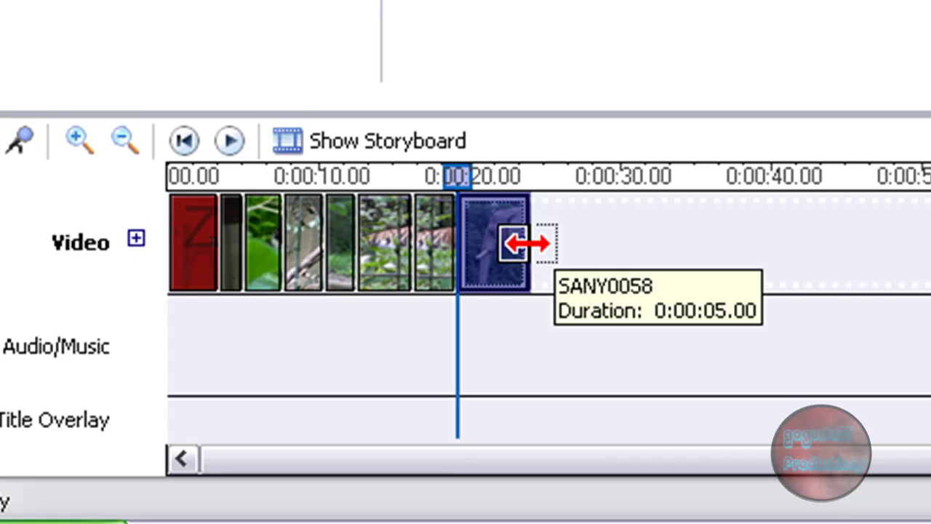
pyautogui.moveTo(529, 243); pyautogui.dragTo(930, 243)
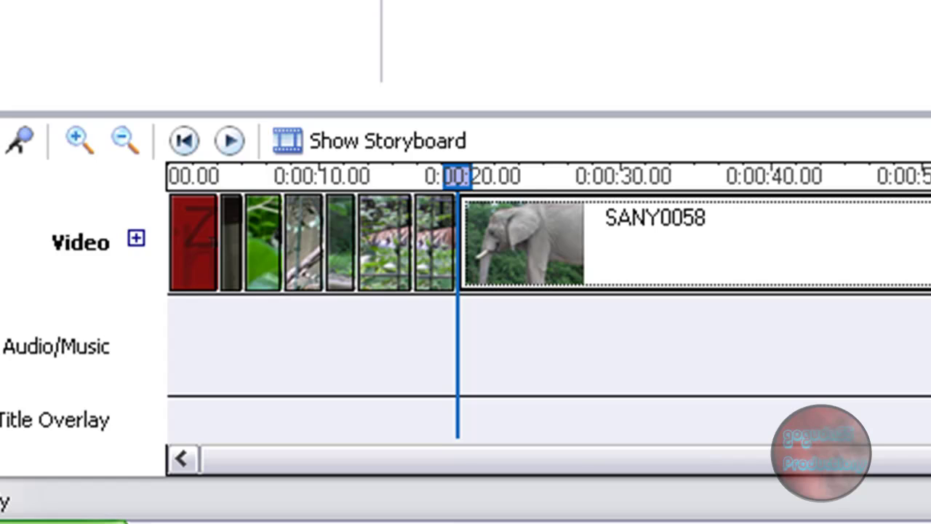
pyautogui.moveTo(930, 243); pyautogui.dragTo(515, 268)
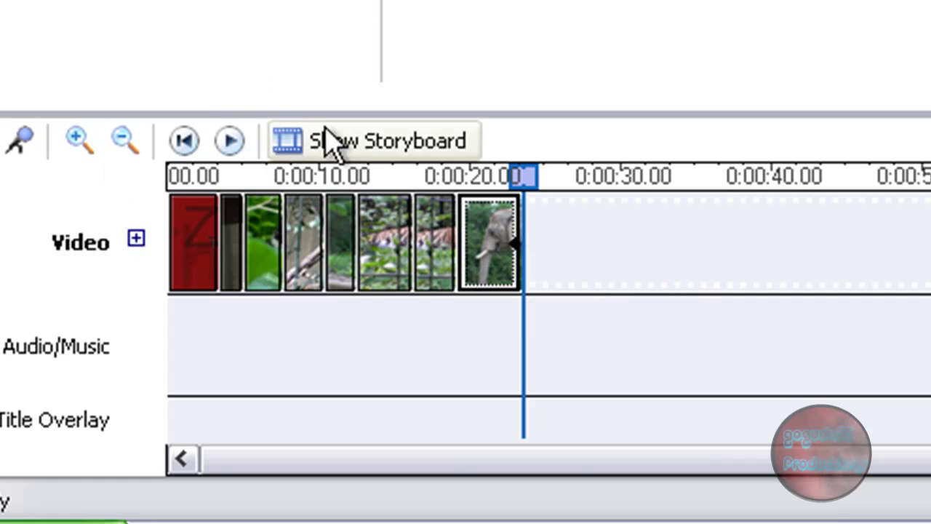
# - Switch the project to storyboard view and open the Video Transitions collection
pyautogui.click(738, 9)
pyautogui.moveTo(306, 181); pyautogui.dragTo(201, 174)
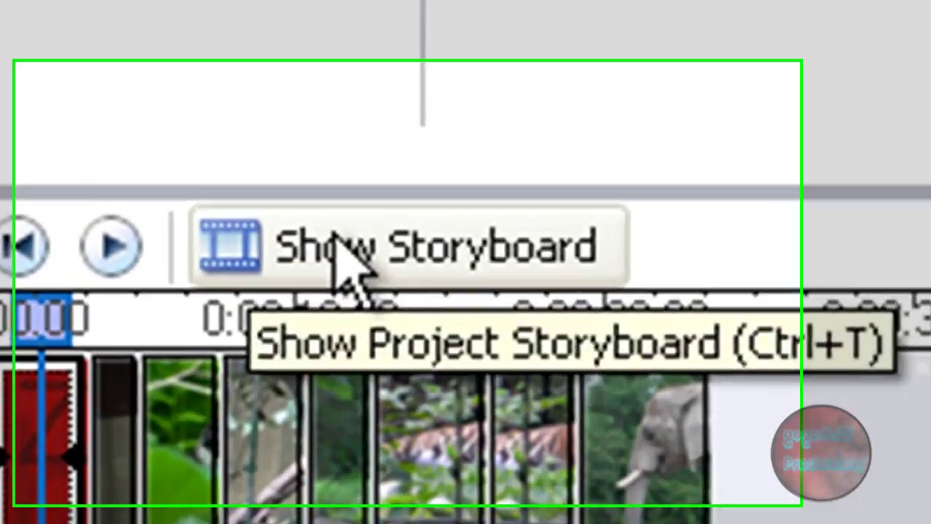
pyautogui.click(143, 365)
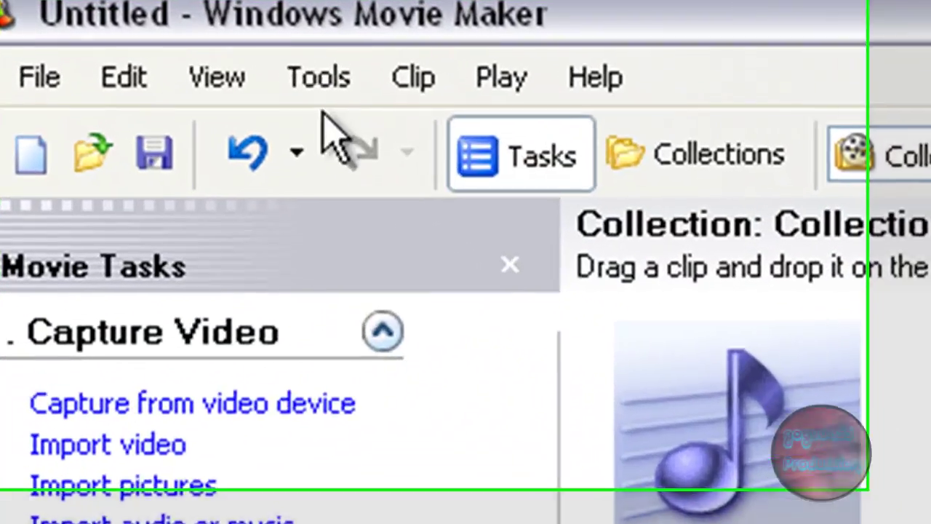
pyautogui.click(309, 73)
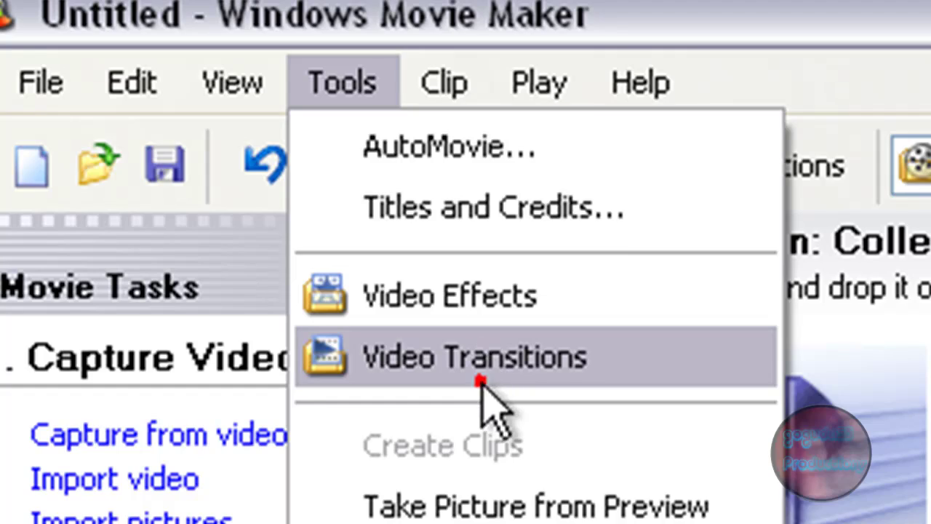
pyautogui.click(480, 381)
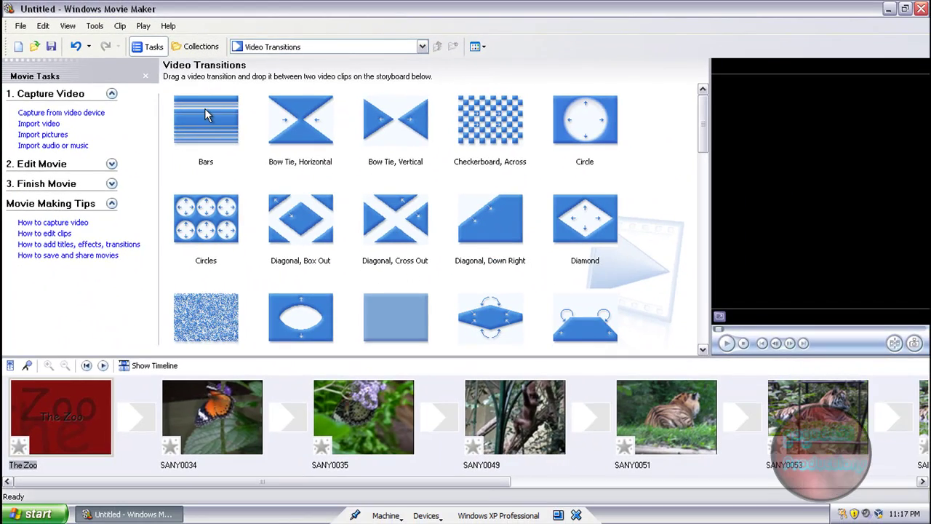
# - Place the Bars, Bow Tie Horizontal, Bow Tie Vertical and Diagonal Box Out transitions, in that order, between the clips from The Zoo to SANY0051
pyautogui.moveTo(204, 107); pyautogui.dragTo(144, 420)
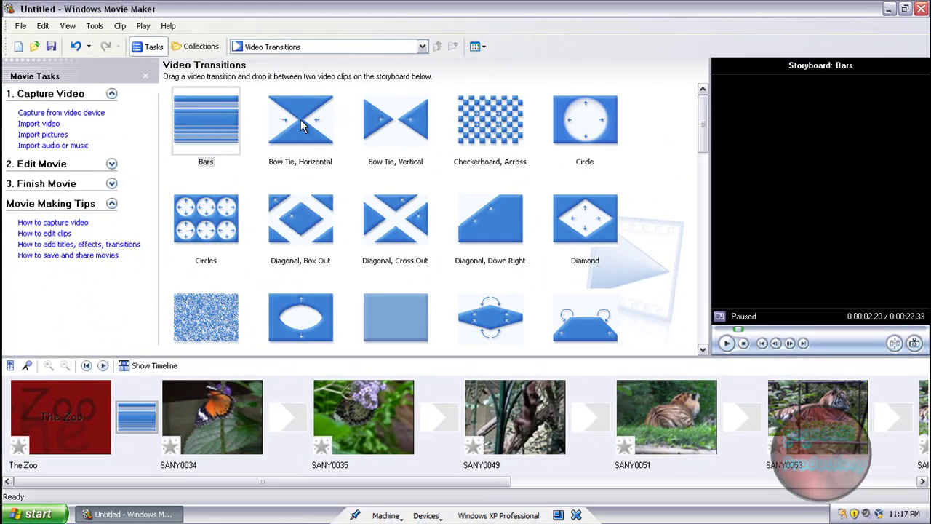
pyautogui.moveTo(301, 119); pyautogui.dragTo(304, 426)
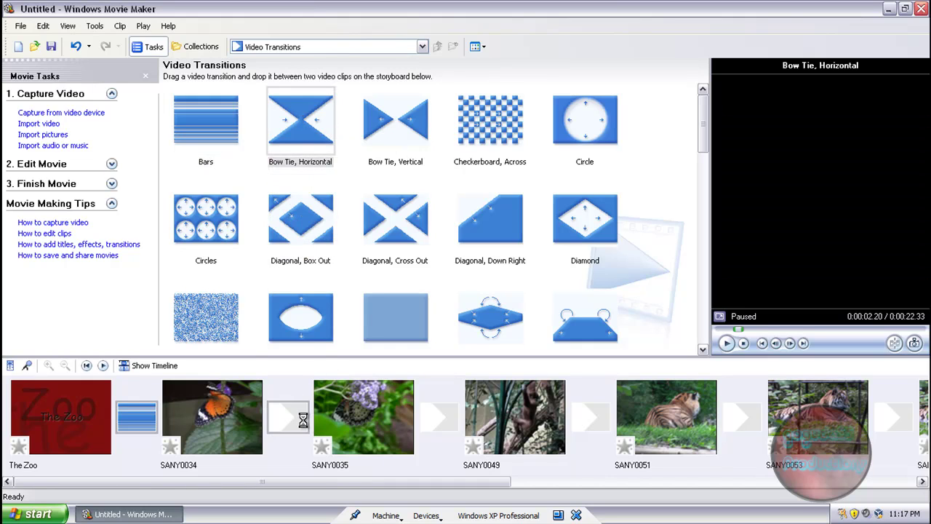
pyautogui.moveTo(405, 132); pyautogui.dragTo(425, 412)
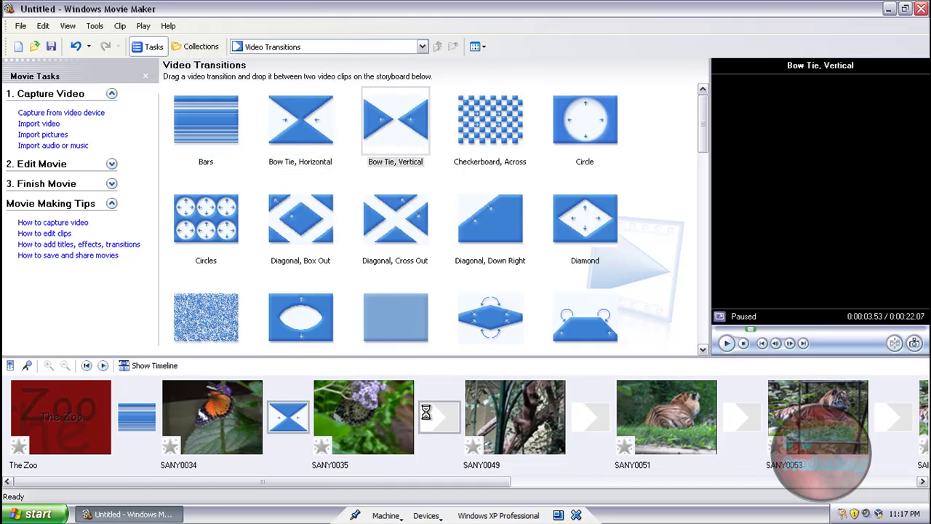
pyautogui.moveTo(291, 210); pyautogui.dragTo(591, 393)
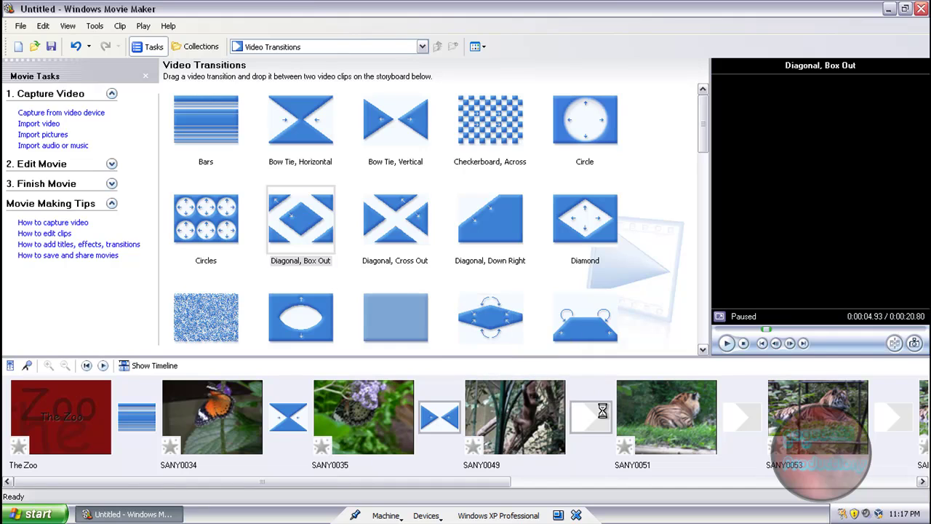
# - Place the Diagonal Down Right, Dissolve and Fan In transitions, in that order, between the clips from SANY0051 to SANY0058
pyautogui.moveTo(501, 210); pyautogui.dragTo(755, 431)
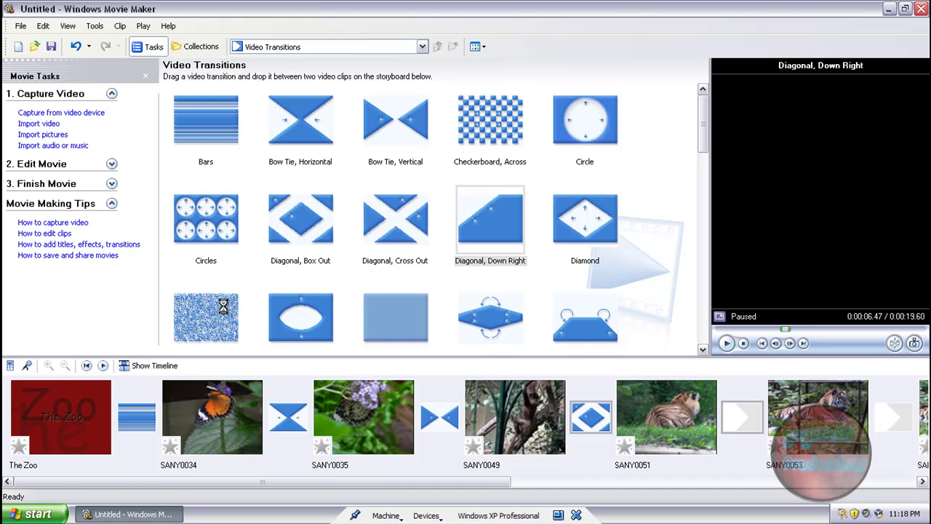
pyautogui.moveTo(214, 311); pyautogui.dragTo(652, 419)
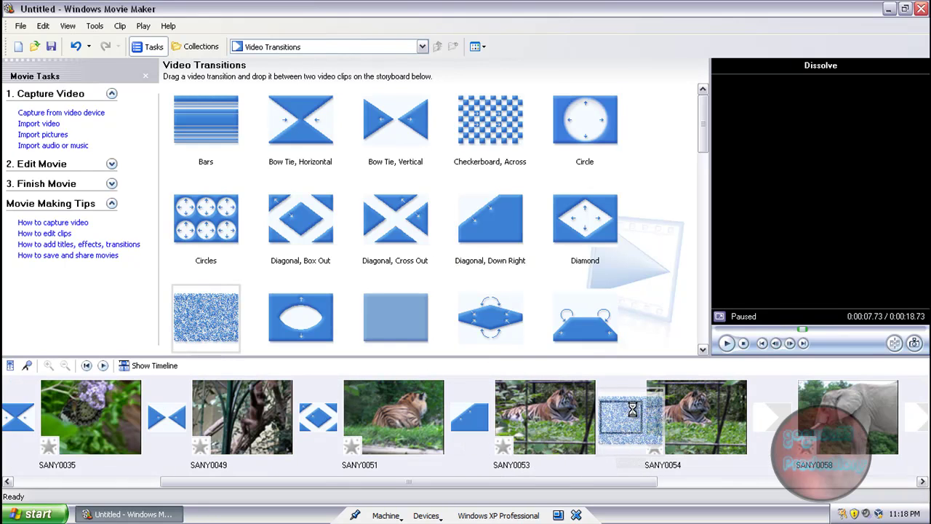
pyautogui.moveTo(493, 318); pyautogui.dragTo(787, 433)
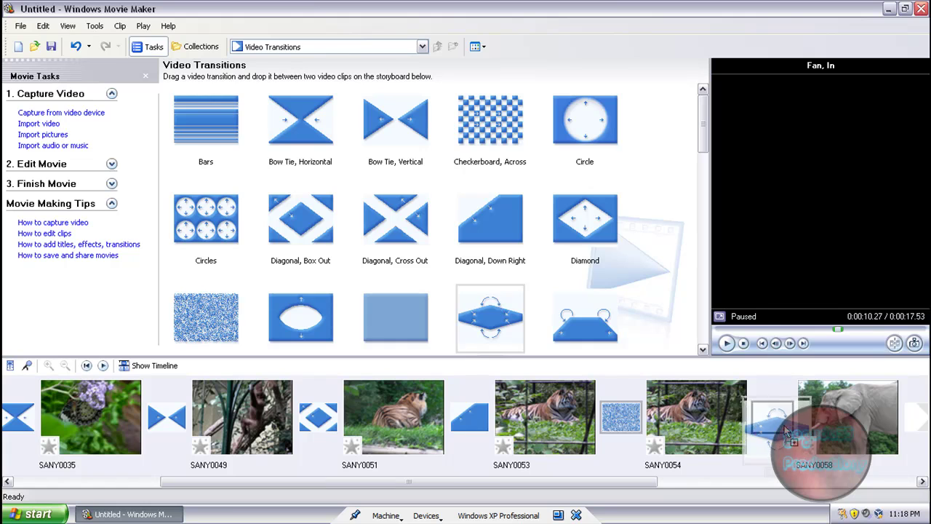
pyautogui.moveTo(633, 483); pyautogui.dragTo(884, 483)
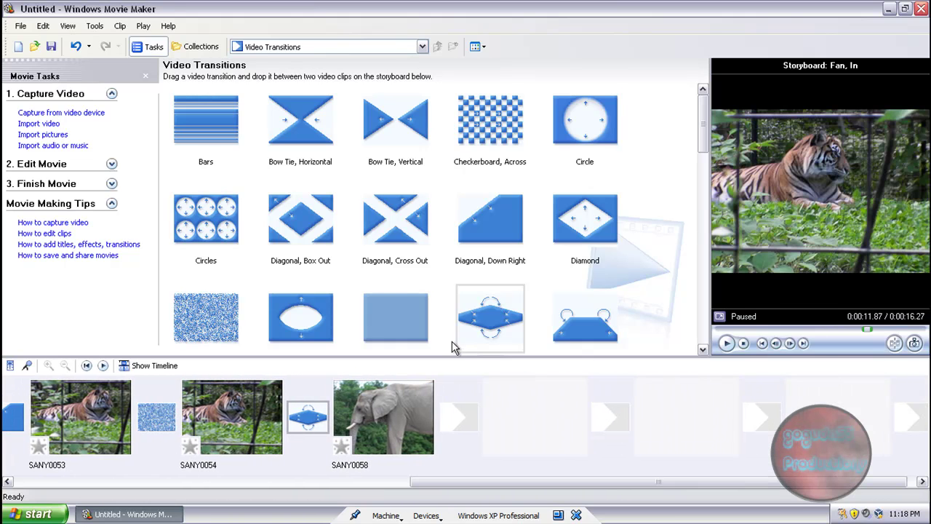
pyautogui.moveTo(561, 480); pyautogui.dragTo(86, 470)
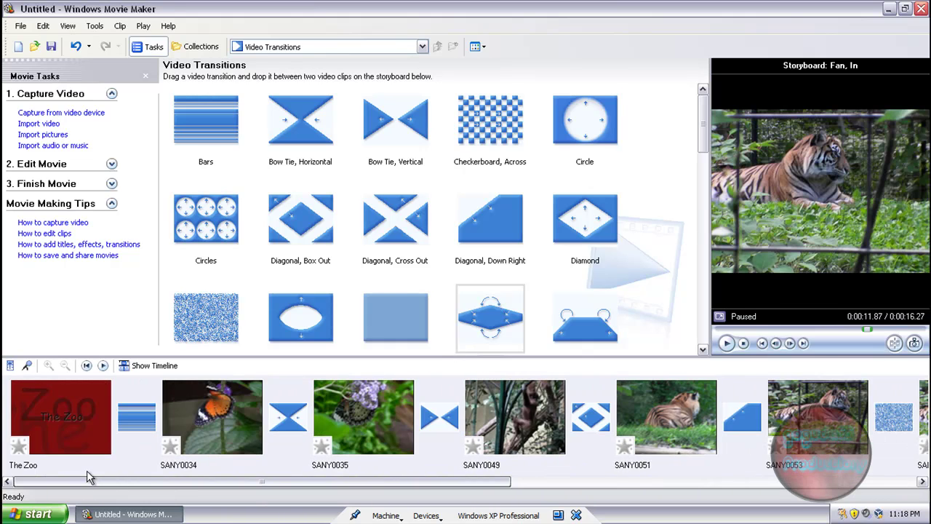
# - Open the Video Effects collection in place of the transitions
pyautogui.click(143, 26)
pyautogui.moveTo(122, 27)
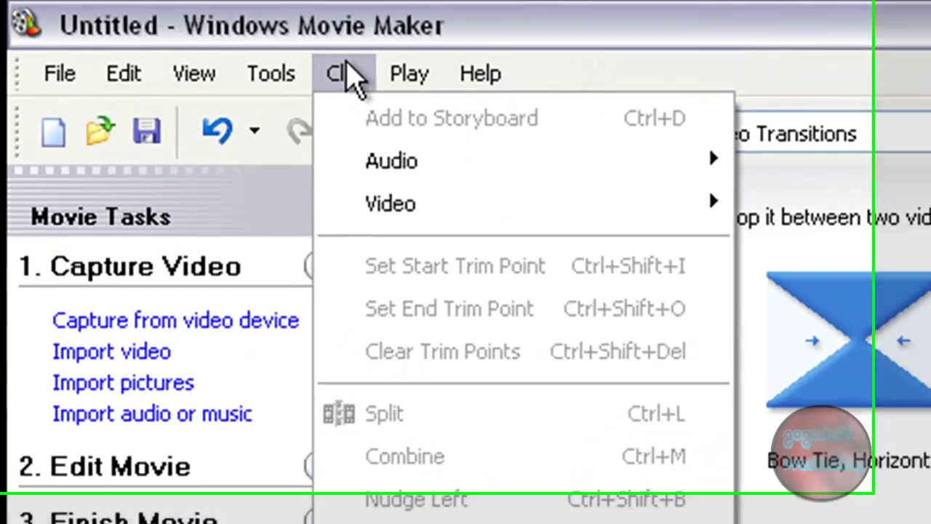
pyautogui.moveTo(301, 58)
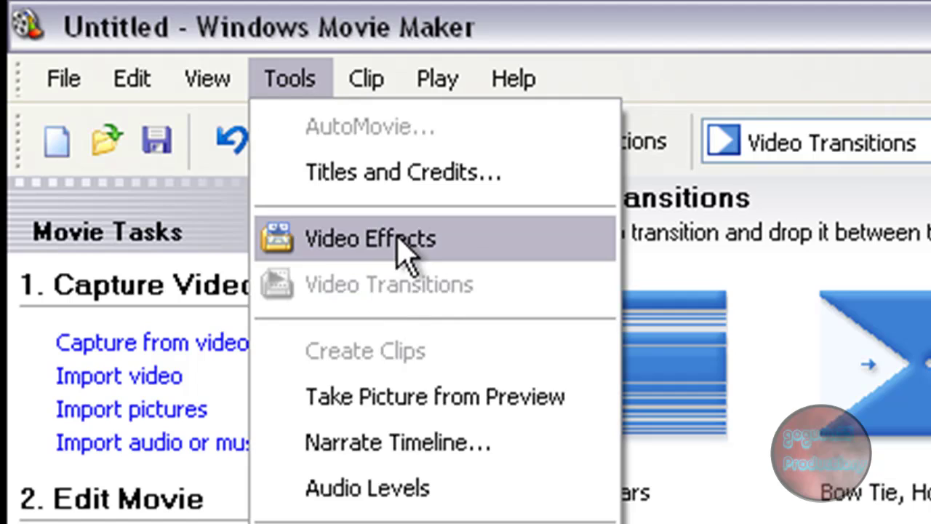
pyautogui.click(387, 10)
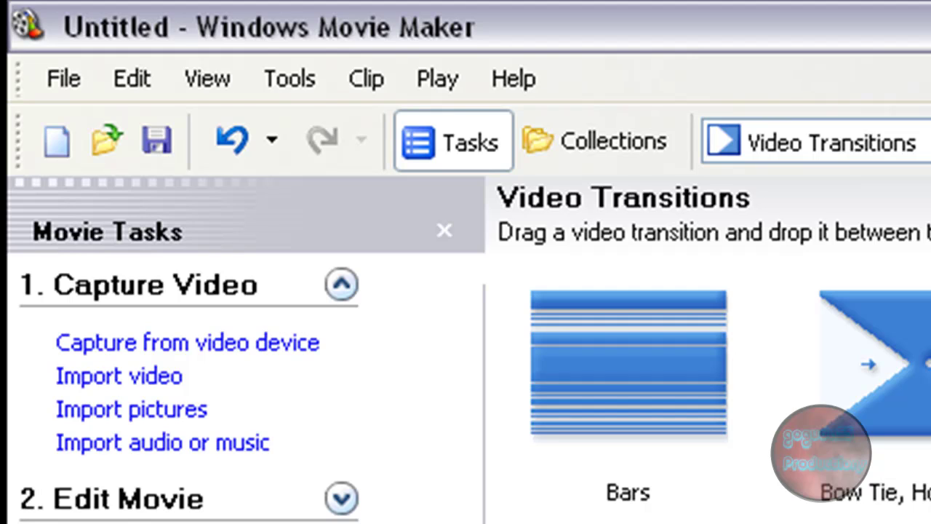
pyautogui.click(306, 80)
pyautogui.click(406, 230)
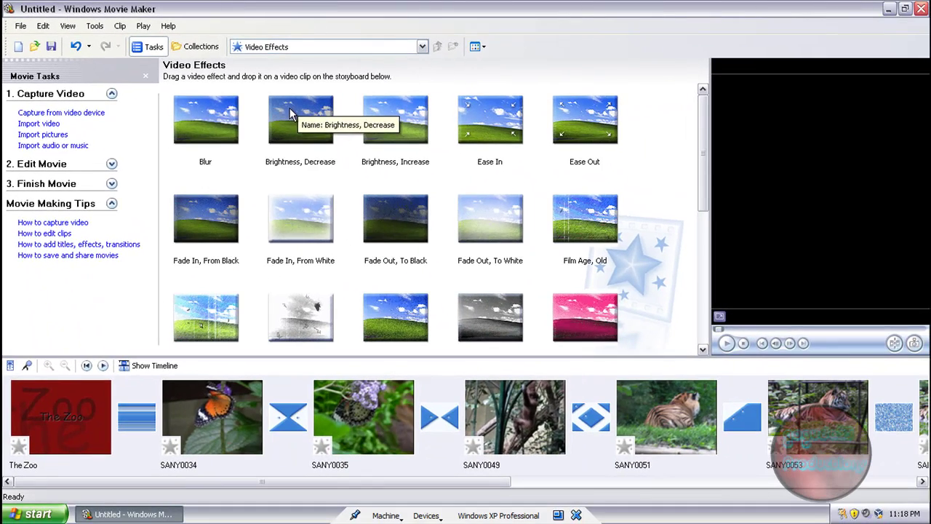
# - Apply the Brightness, Decrease effect to the SANY0034 clip and the Film Age, Old effect to SANY0035
pyautogui.moveTo(289, 107); pyautogui.dragTo(206, 462)
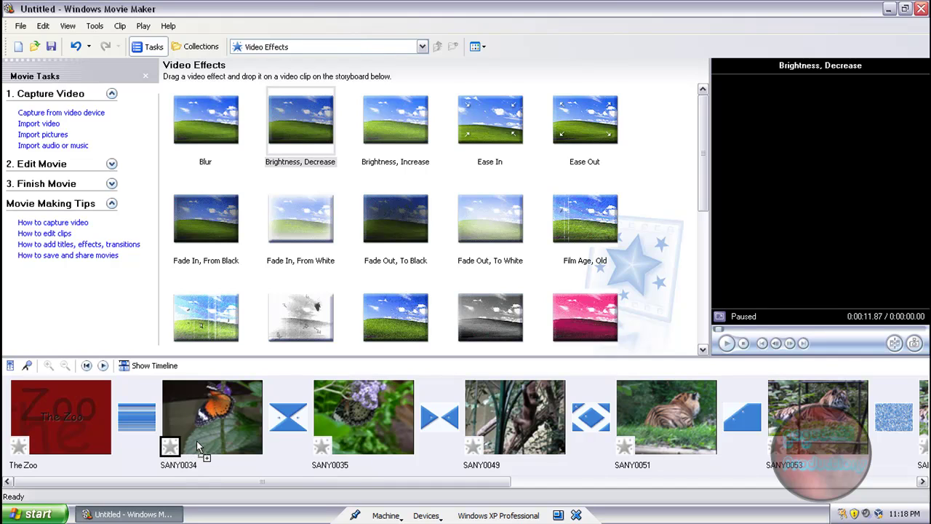
pyautogui.moveTo(196, 441); pyautogui.dragTo(228, 191)
pyautogui.moveTo(221, 384); pyautogui.dragTo(216, 419)
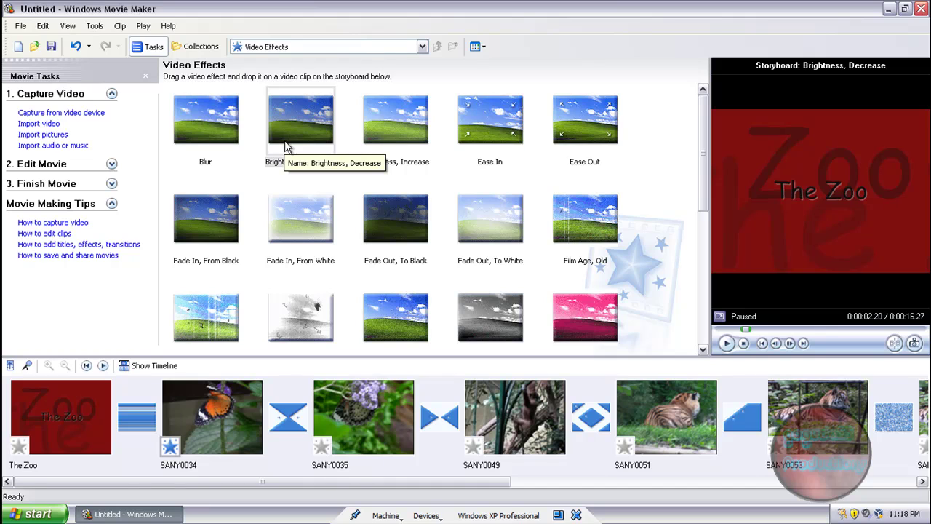
pyautogui.moveTo(586, 233); pyautogui.dragTo(352, 407)
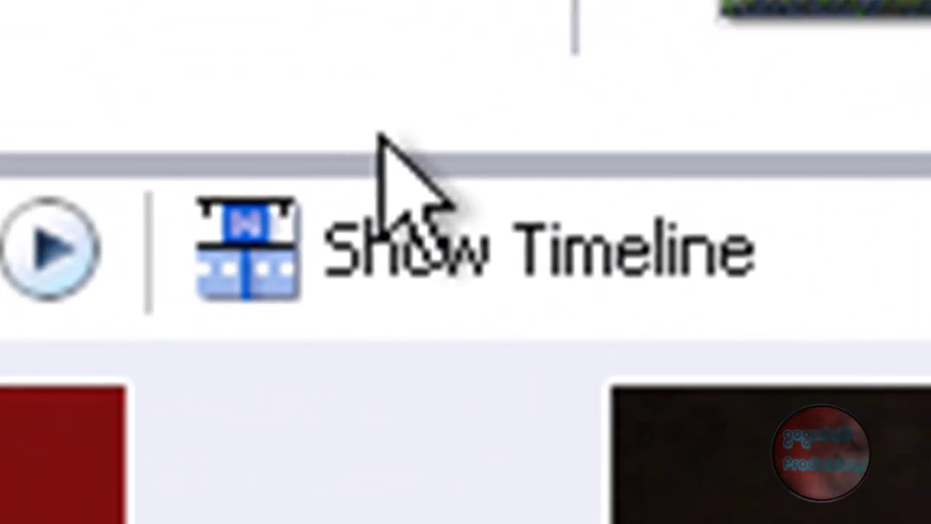
pyautogui.click(386, 265)
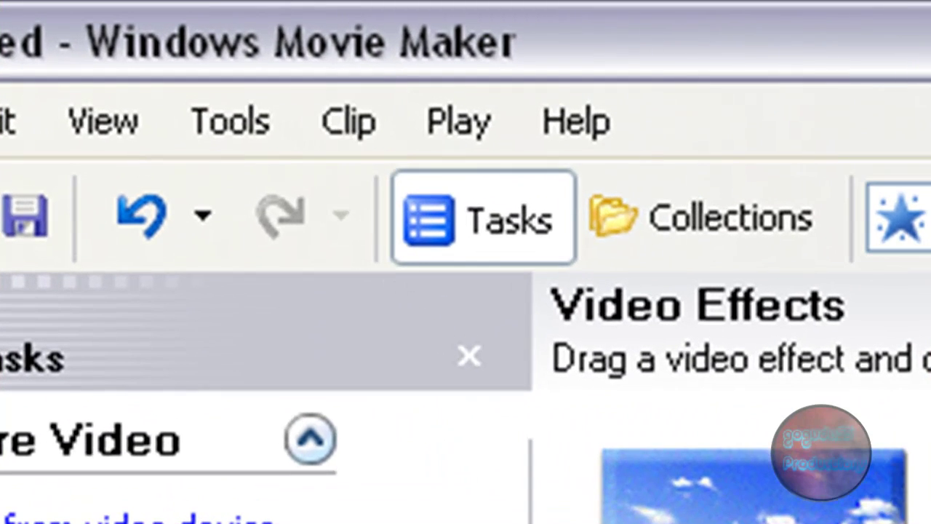
pyautogui.click(230, 142)
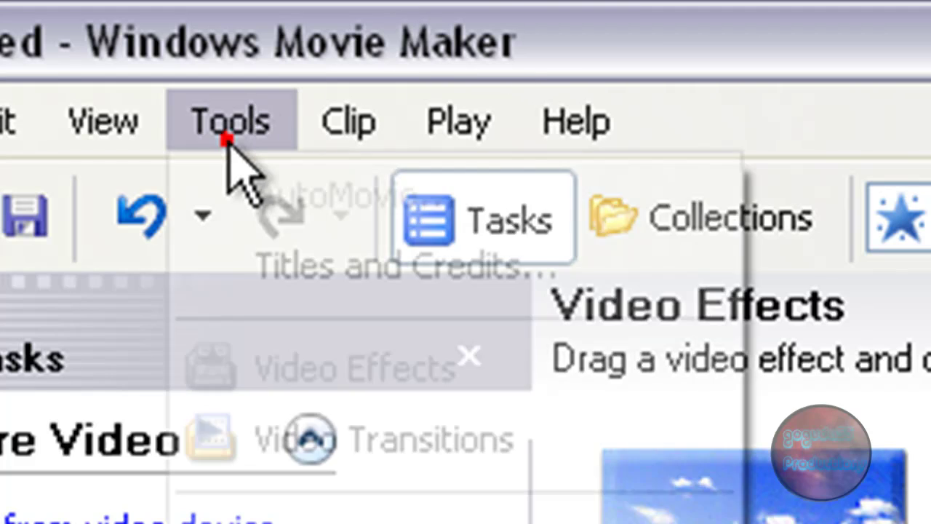
pyautogui.click(226, 135)
pyautogui.click(220, 109)
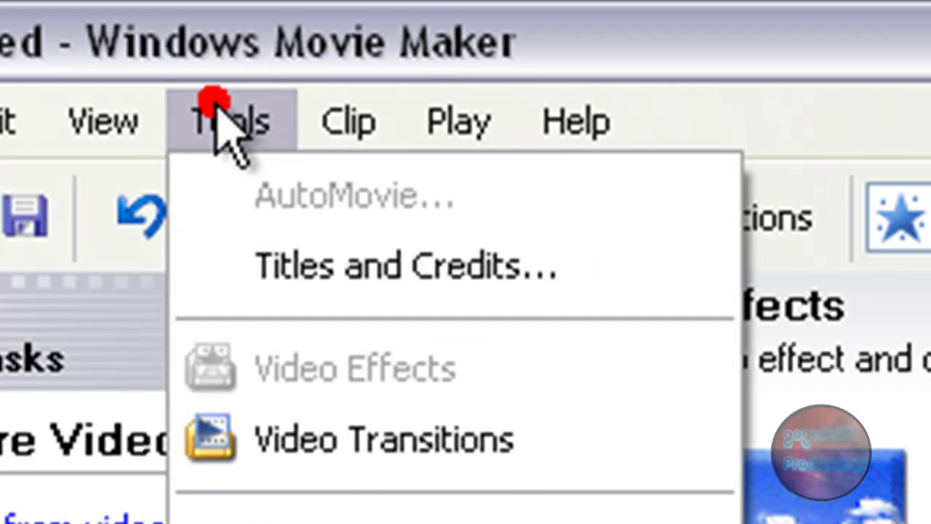
pyautogui.click(222, 269)
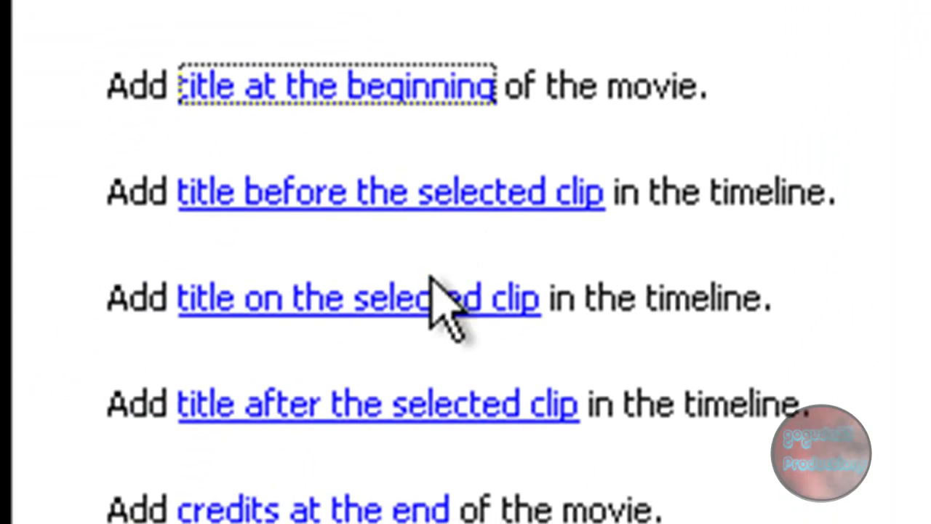
pyautogui.click(378, 291)
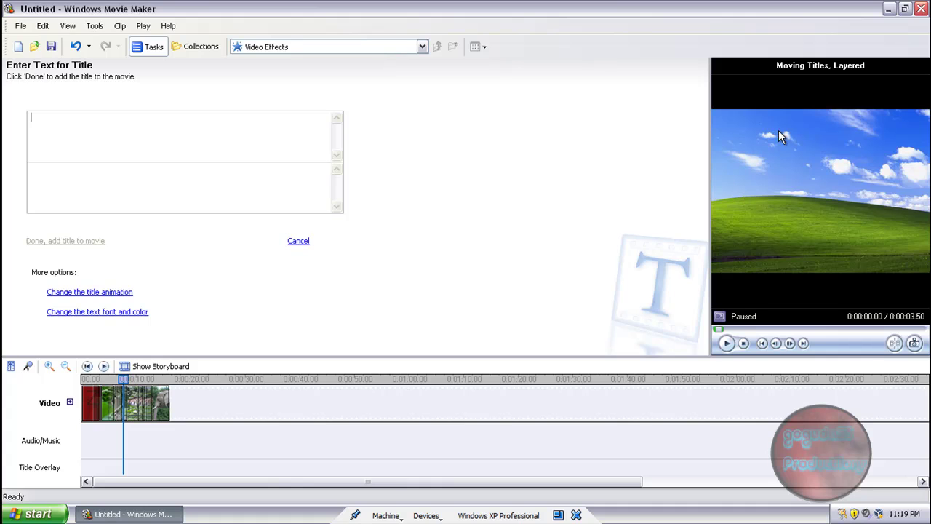
pyautogui.click(297, 243)
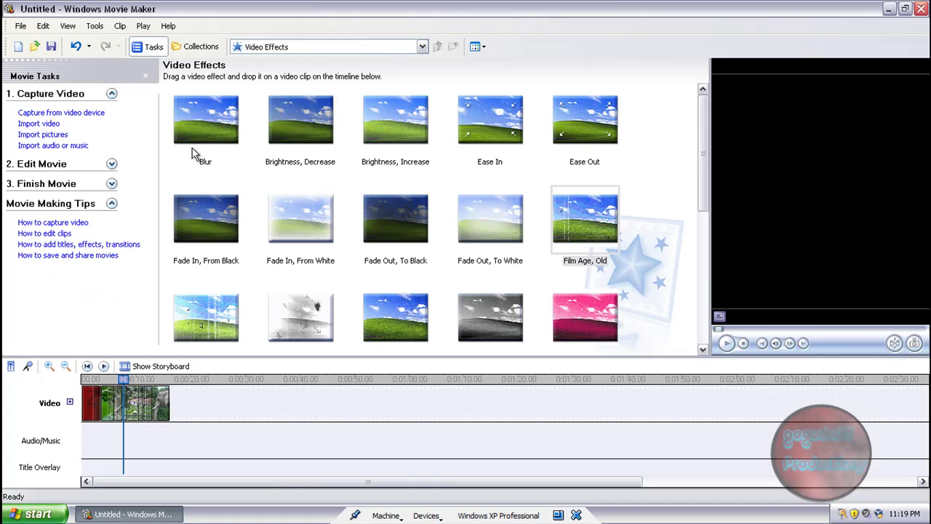
pyautogui.click(155, 366)
# - Add a title overlay reading "Butterfly" on the SANY0034 clip and acknowledge the switch to the timeline view
pyautogui.click(236, 411)
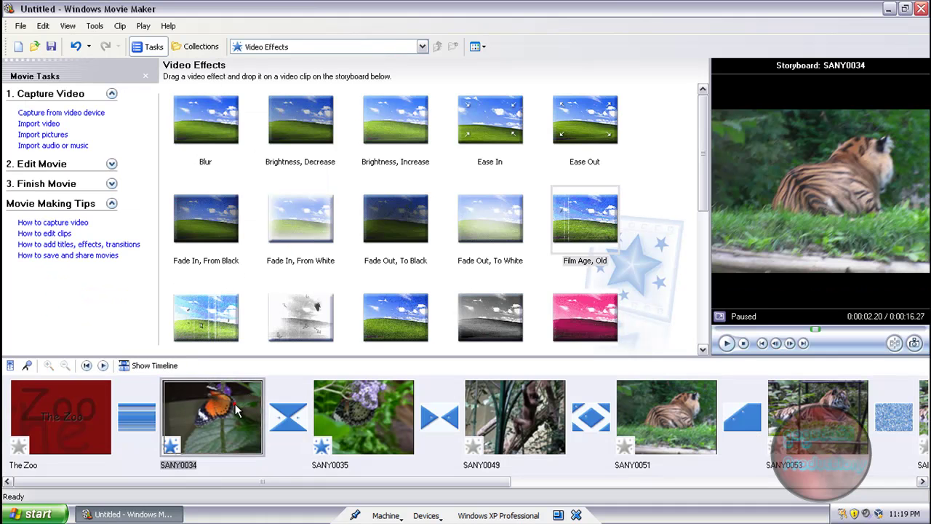
pyautogui.click(96, 26)
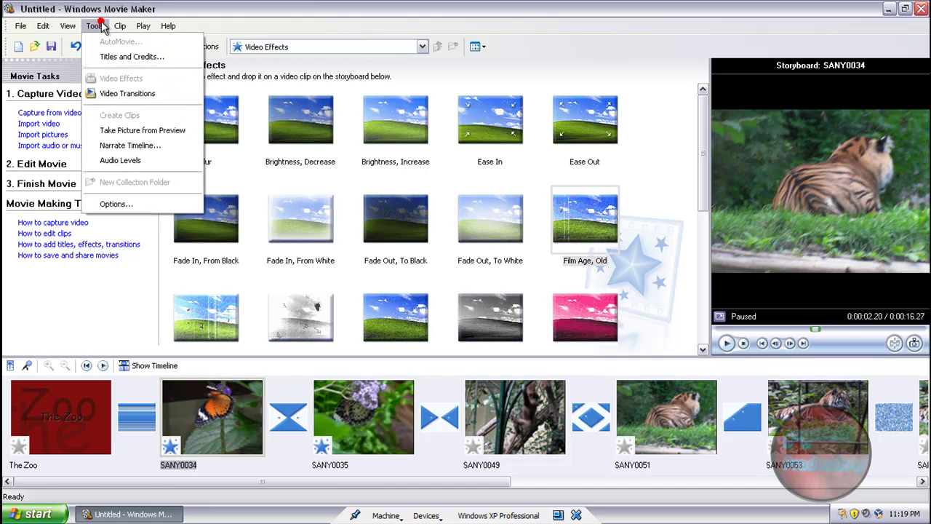
pyautogui.click(127, 57)
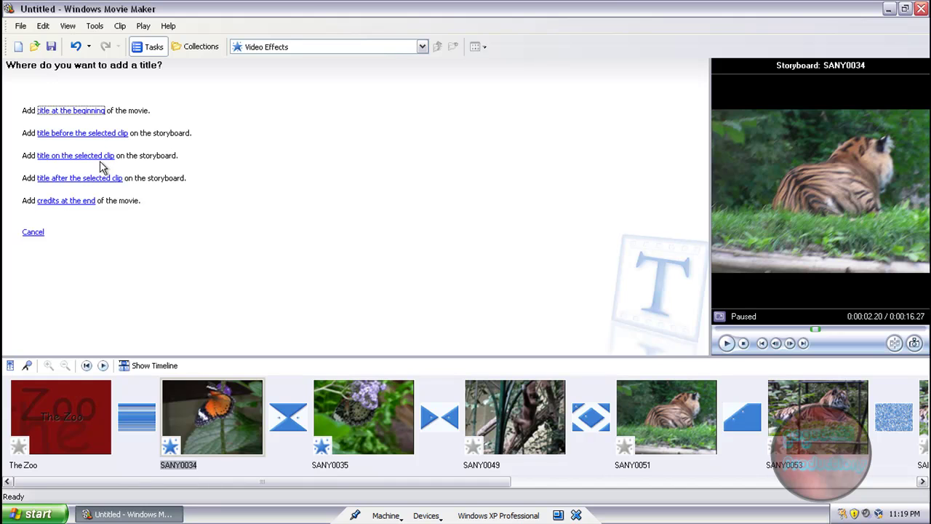
pyautogui.click(100, 155)
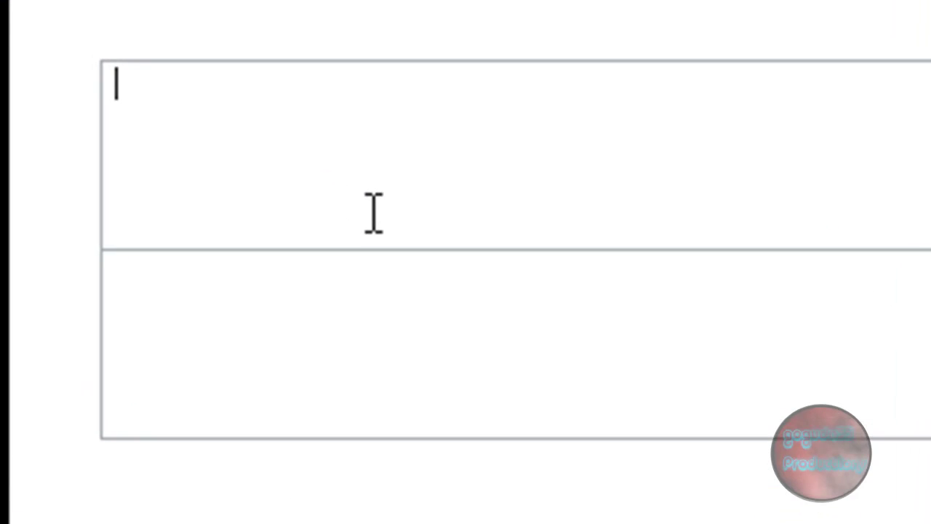
pyautogui.write('Butterf')
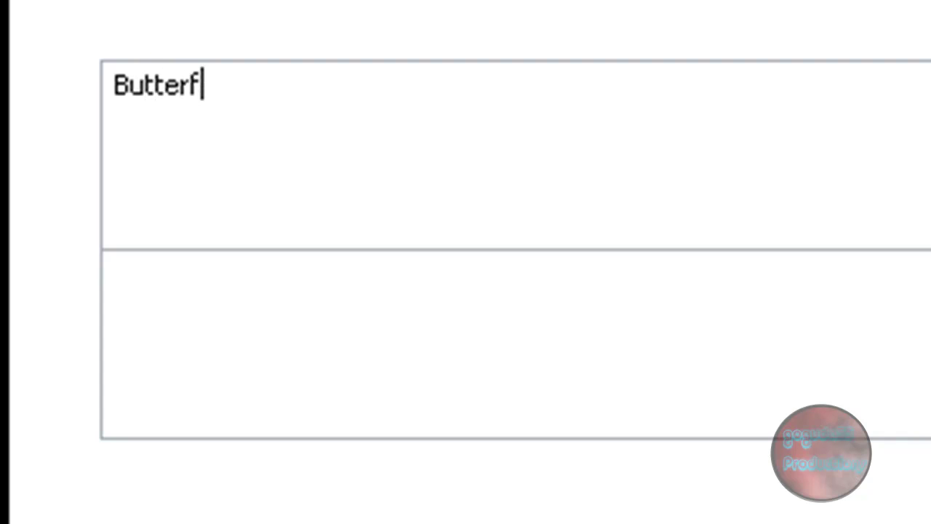
pyautogui.write('ly')
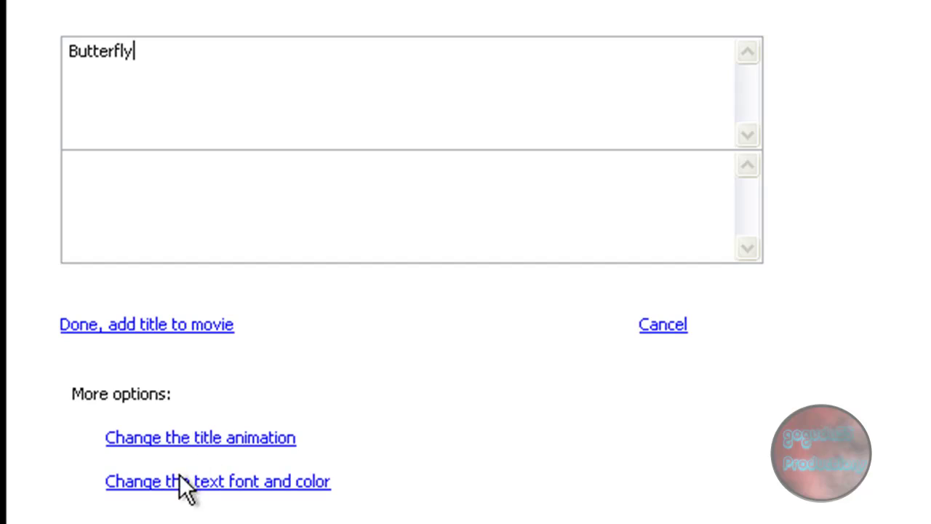
pyautogui.click(142, 326)
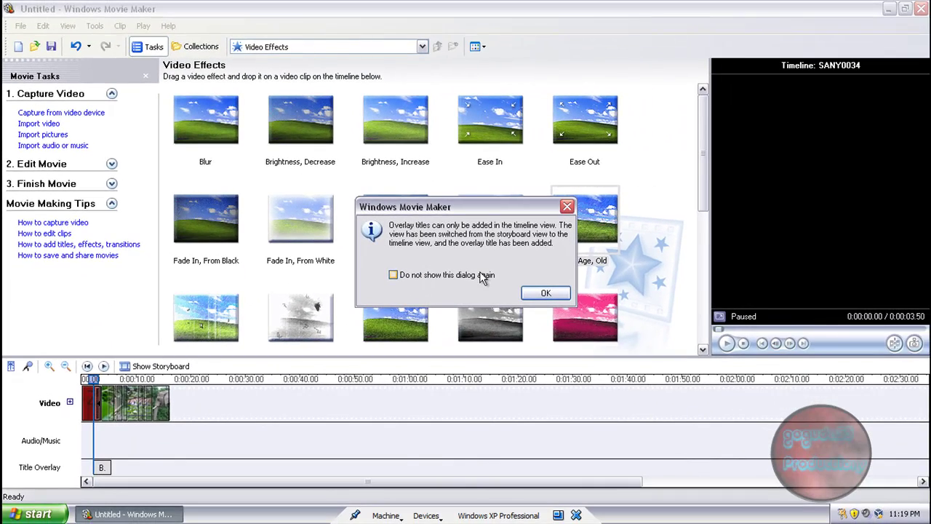
pyautogui.click(543, 293)
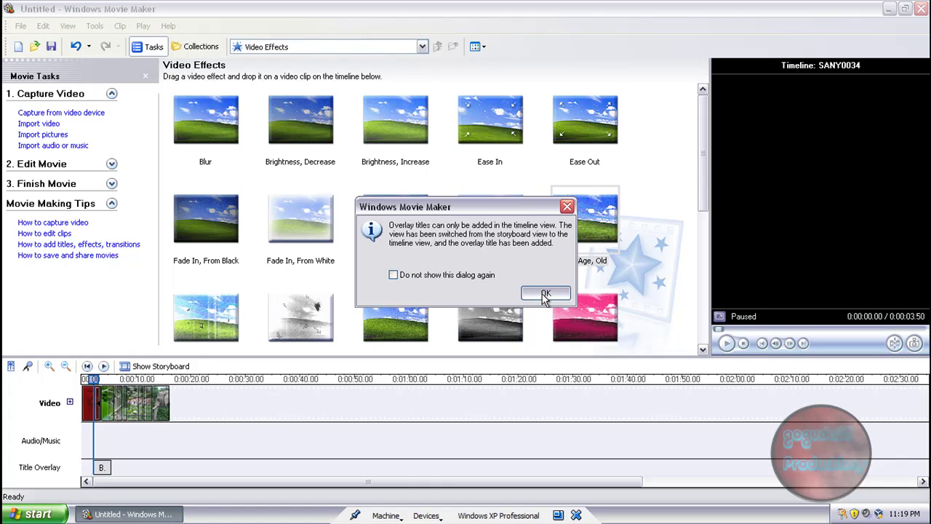
pyautogui.click(542, 293)
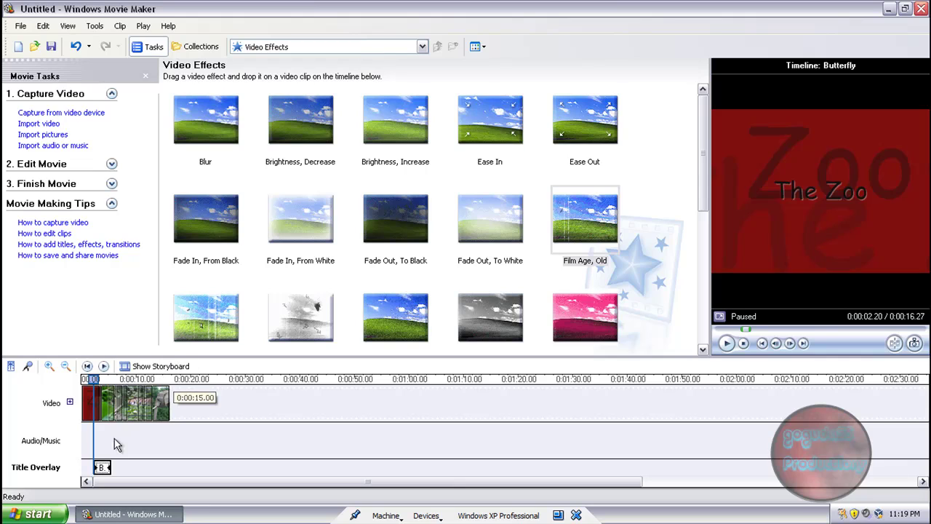
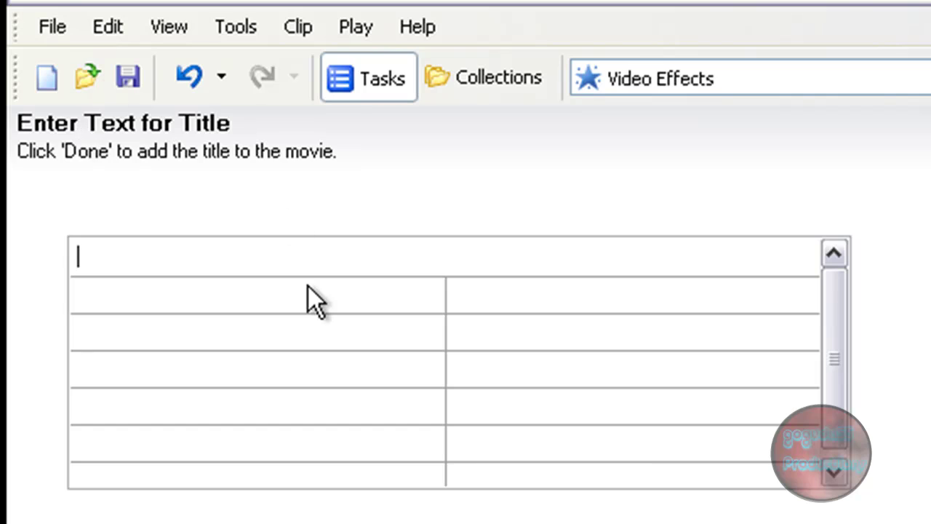
# - Enter "Thanks for watching" as the heading of the end credits and a "Producer" row with the producer's username
pyautogui.write('Thanks for watching')
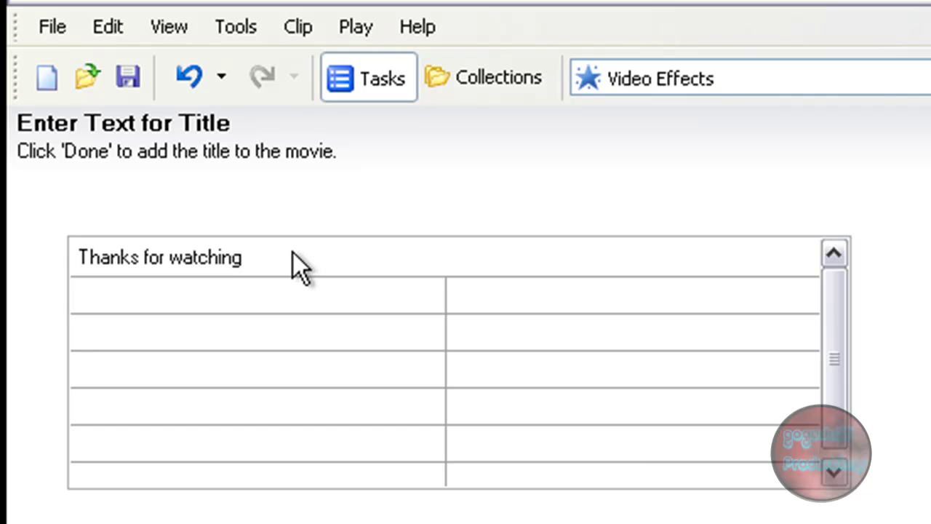
pyautogui.write('ro')
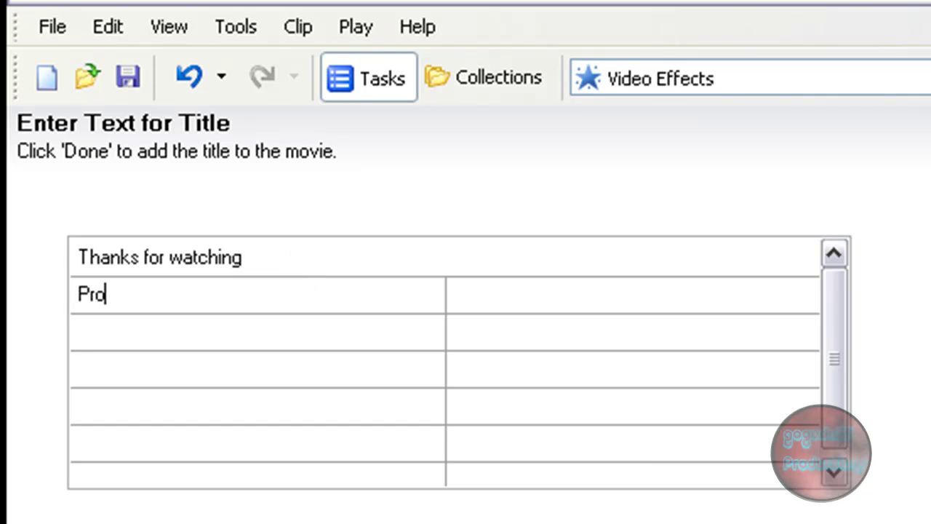
pyautogui.write('ducer')
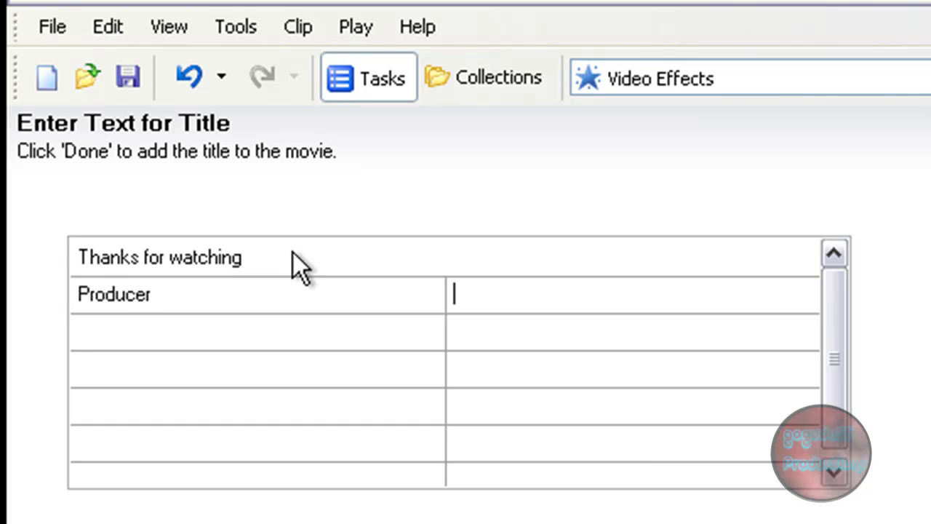
pyautogui.write('Goguda55')
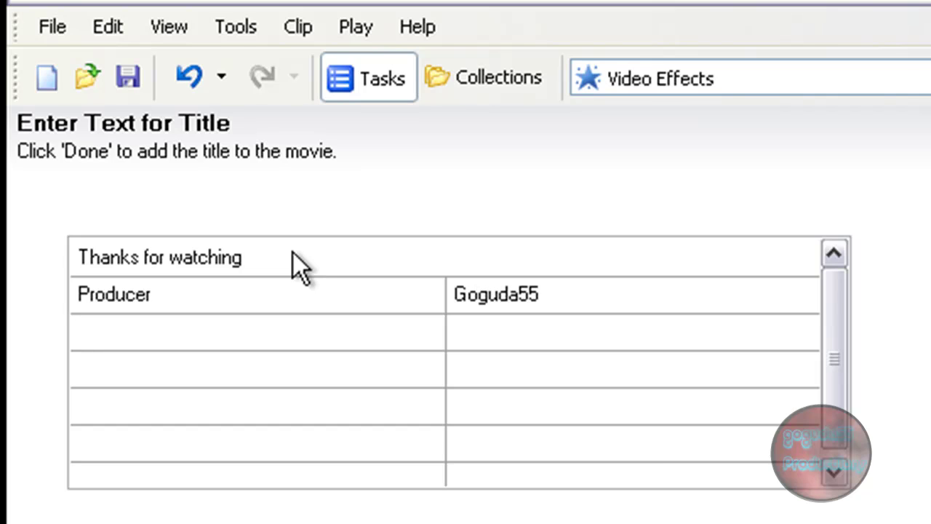
# - Fill in the second credits row with "requested by" and the requester's username
pyautogui.write('rec')
pyautogui.write('ue')
pyautogui.write('ested')
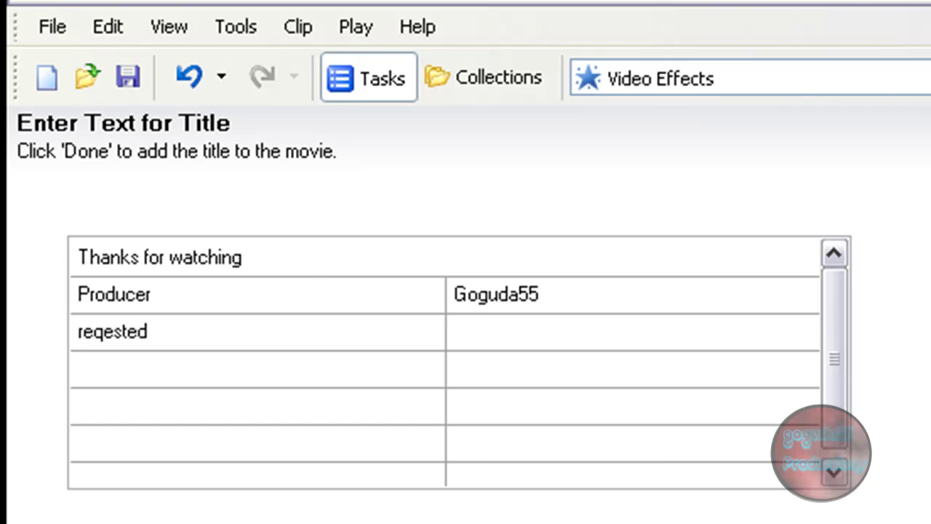
pyautogui.press('BackSpace')
pyautogui.press('BackSpace')
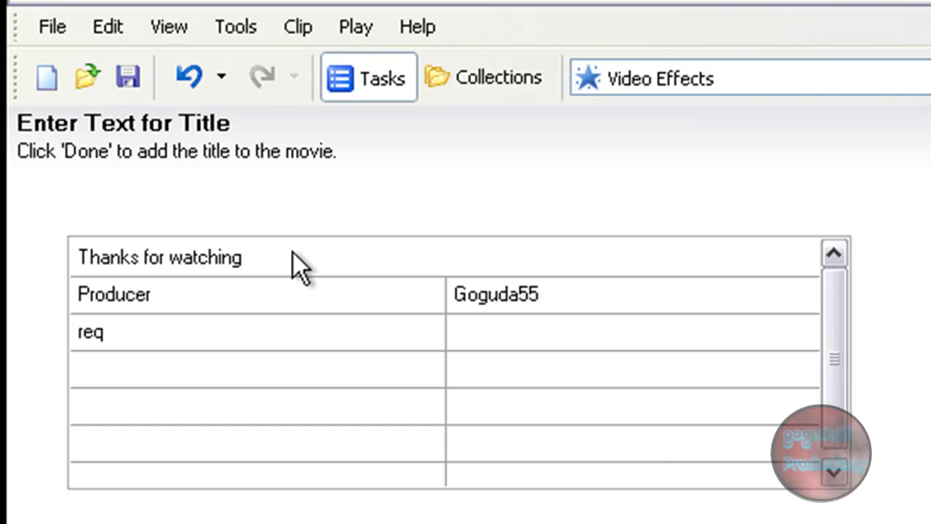
pyautogui.write('uested by')
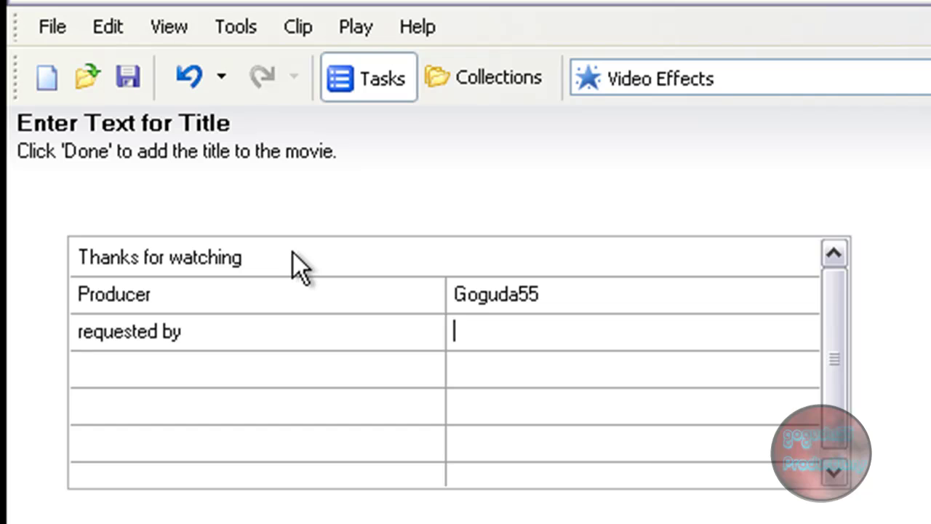
pyautogui.write('swilli')
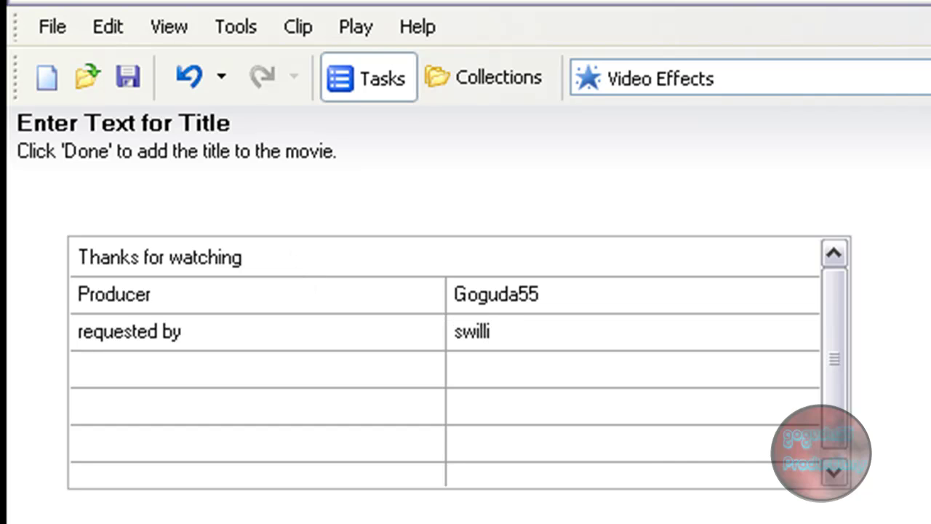
pyautogui.write('am4567')
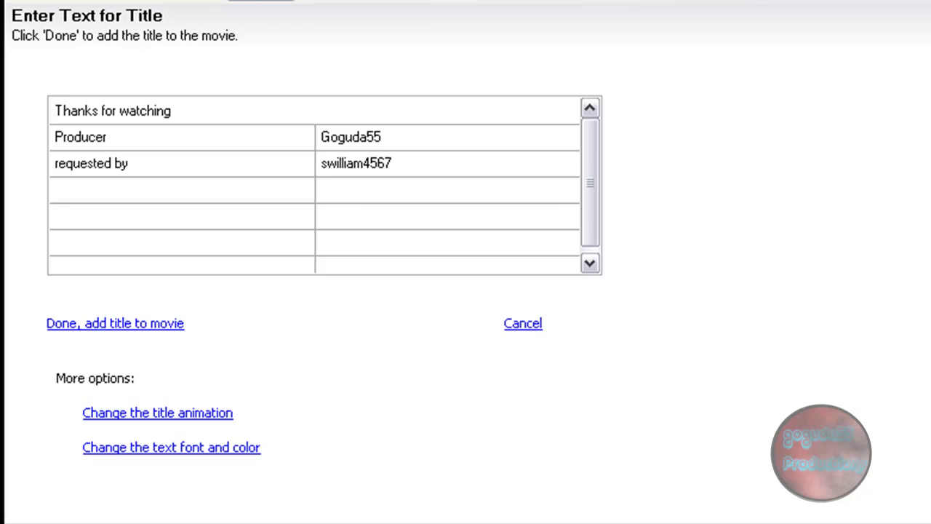
# - Preview the Credits: Video Left animation, and choose Credits: Mirror for the end credits
pyautogui.click(173, 412)
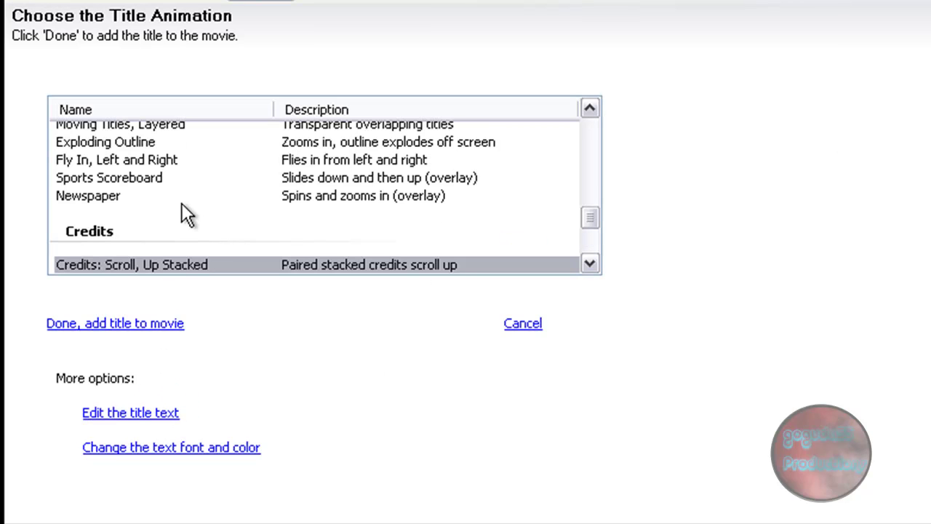
pyautogui.scroll(-3, 189, 218)
pyautogui.click(153, 240)
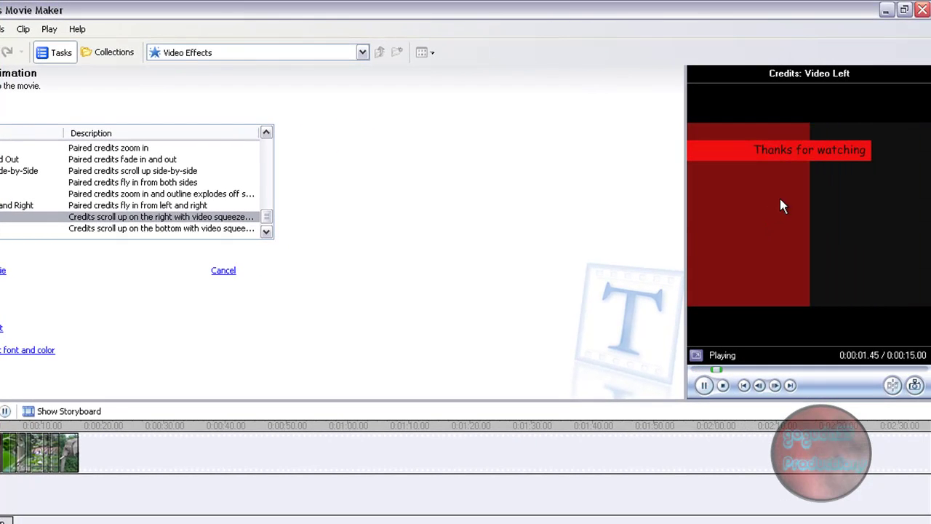
pyautogui.click(12, 186)
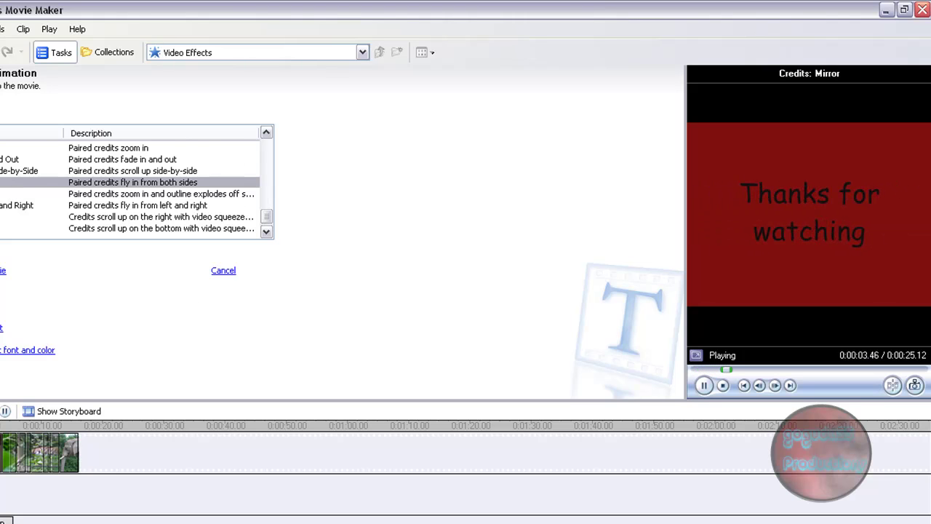
# - Set the credits' background color to olive and add the finished credits to the end of the movie
pyautogui.click(3, 352)
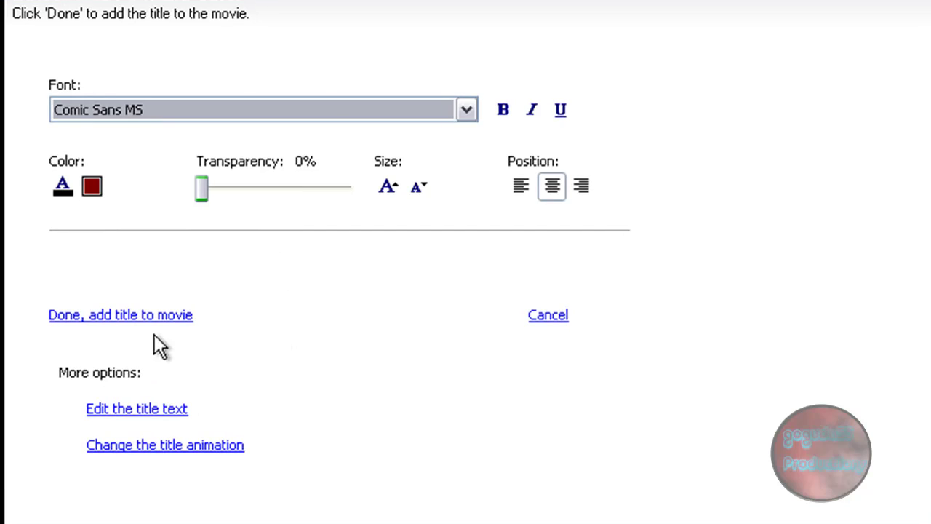
pyautogui.click(93, 189)
pyautogui.click(65, 118)
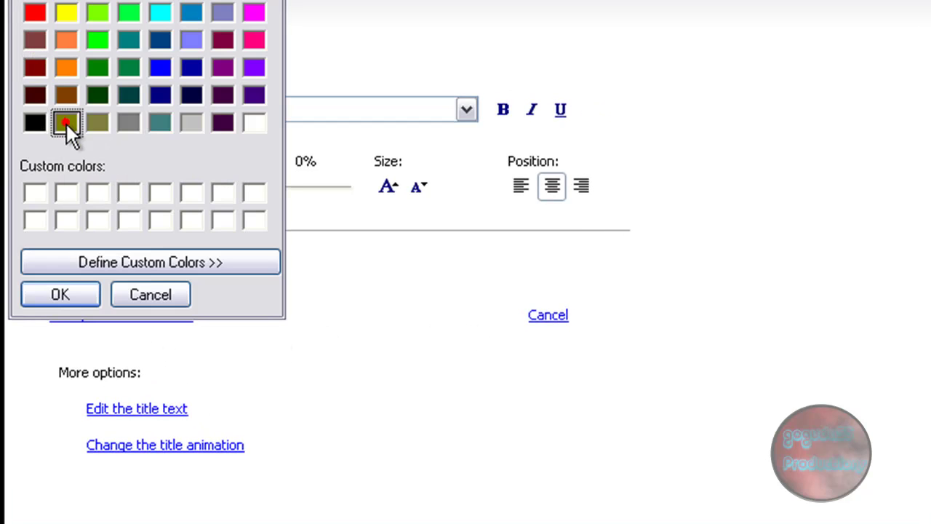
pyautogui.click(50, 291)
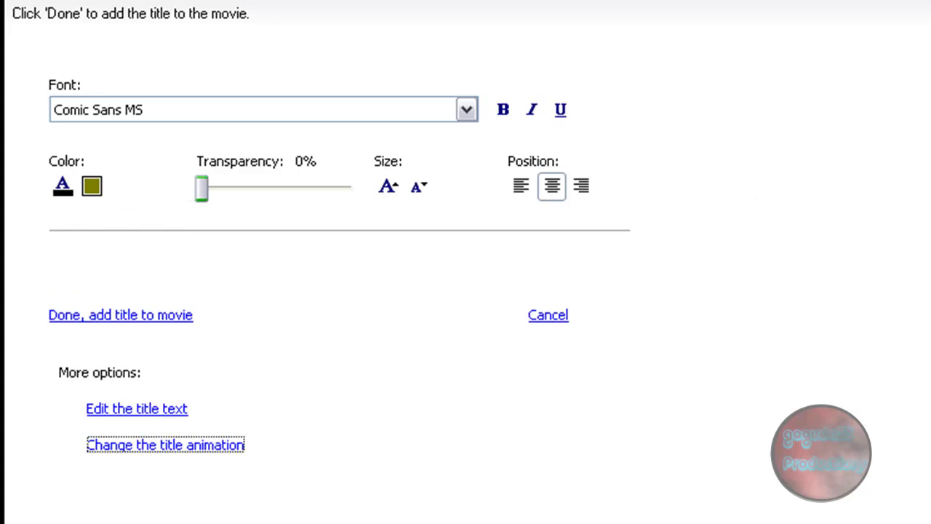
pyautogui.click(146, 315)
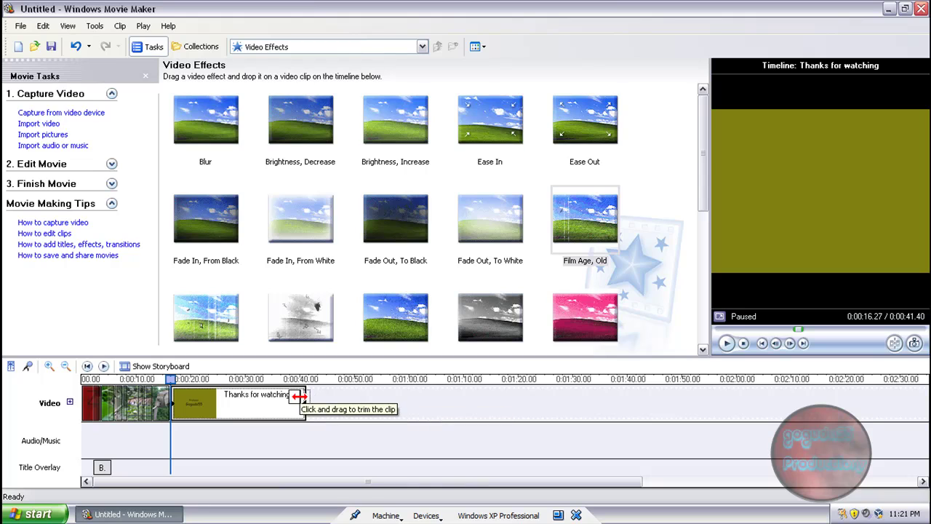
pyautogui.moveTo(299, 395)
pyautogui.mouseDown()
pyautogui.moveTo(249, 405)
pyautogui.moveTo(301, 409)
pyautogui.mouseUp()
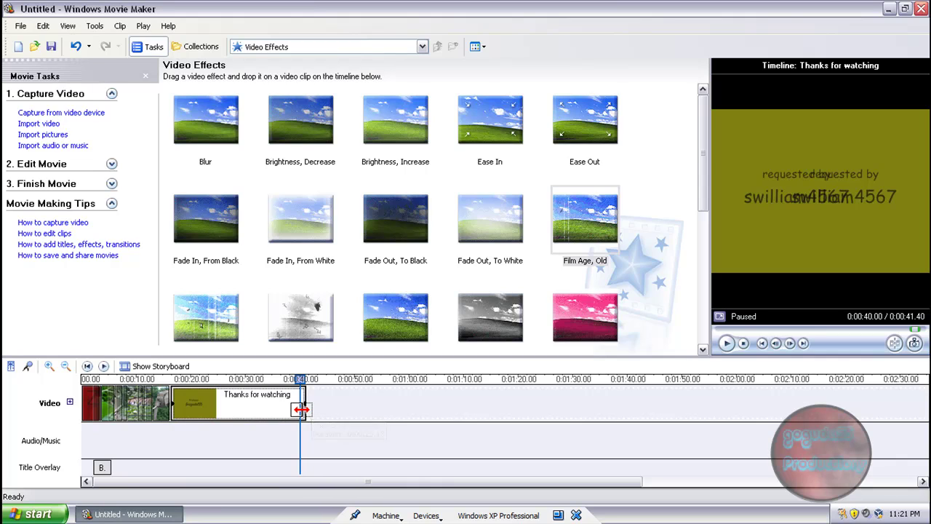
pyautogui.click(101, 469)
pyautogui.click(125, 445)
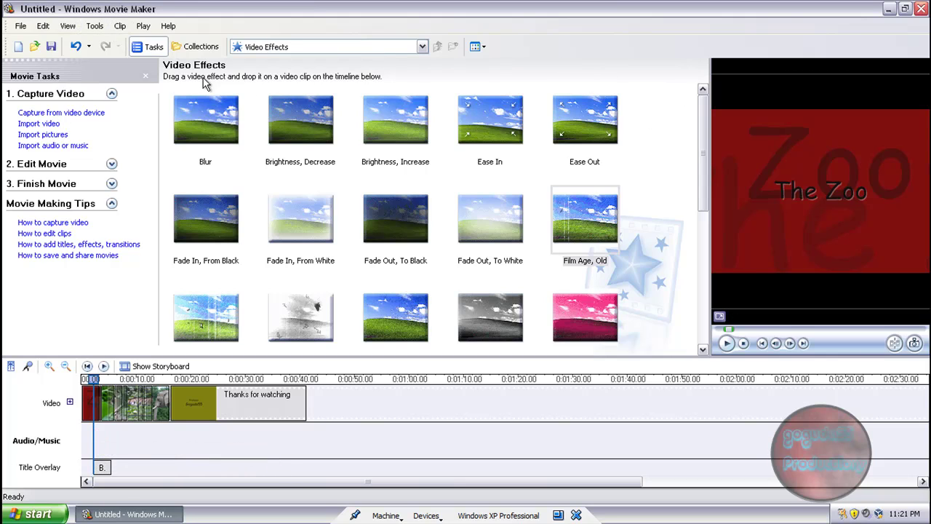
pyautogui.click(94, 25)
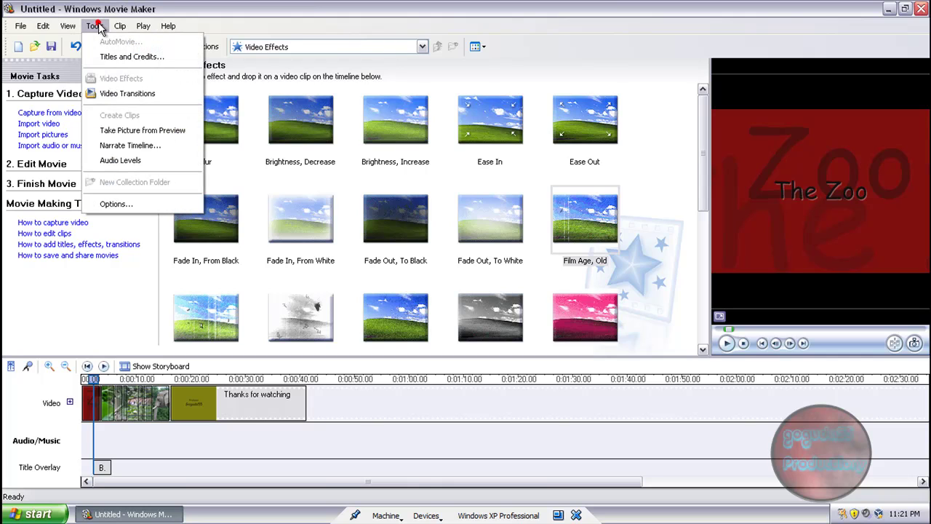
pyautogui.click(94, 25)
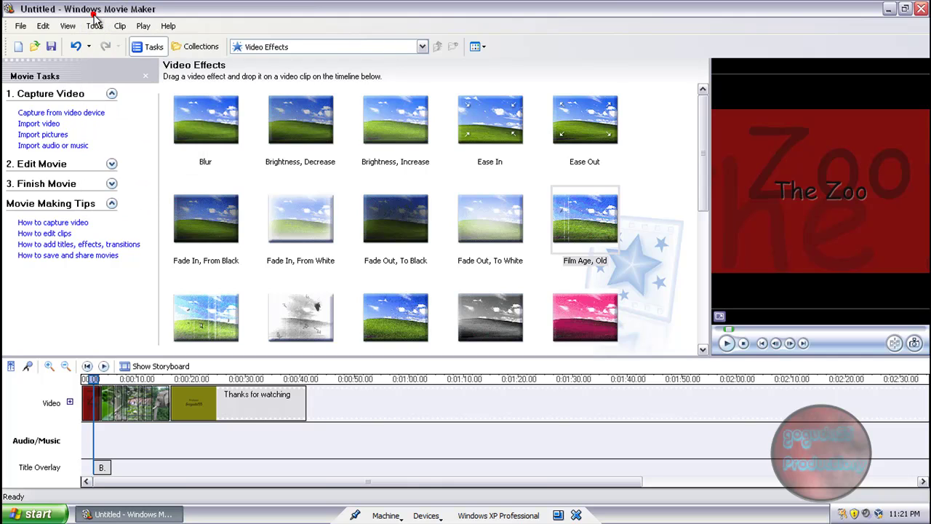
pyautogui.click(702, 204)
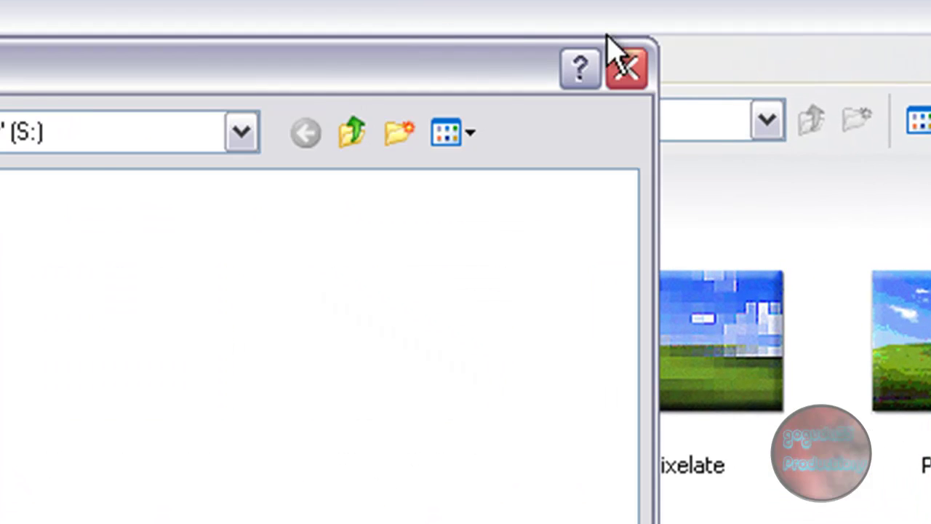
pyautogui.click(624, 66)
# - Place the DJ Titon - Windows music from Collections at the start of the Audio/Music track and trim it to the end of the credits
pyautogui.click(502, 125)
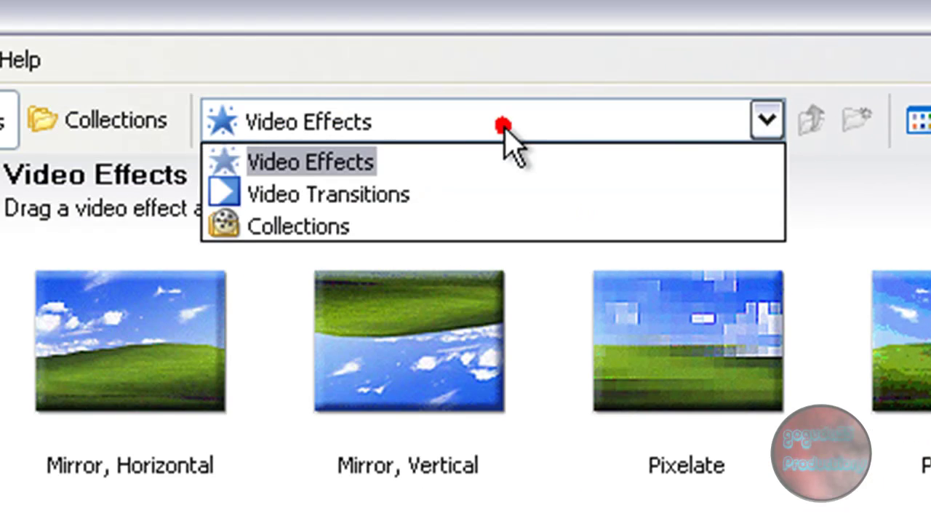
pyautogui.click(327, 224)
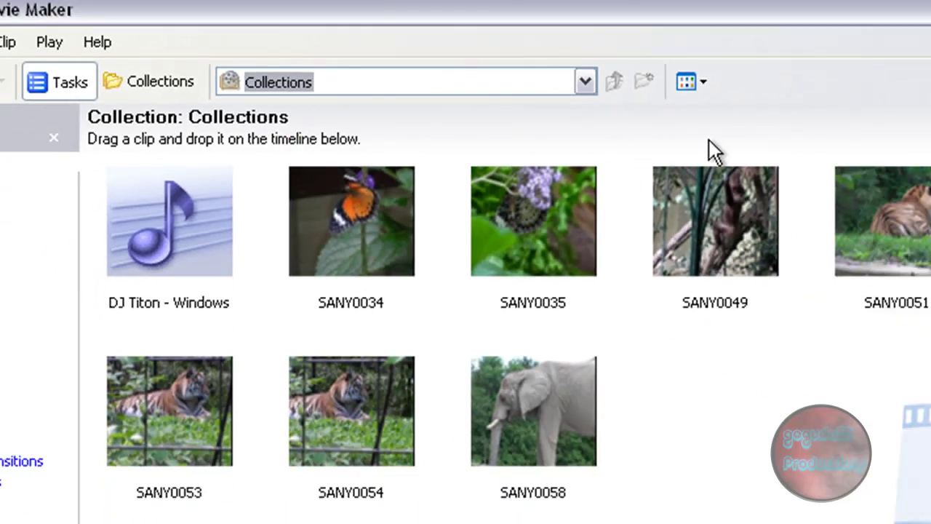
pyautogui.moveTo(169, 222); pyautogui.dragTo(66, 442)
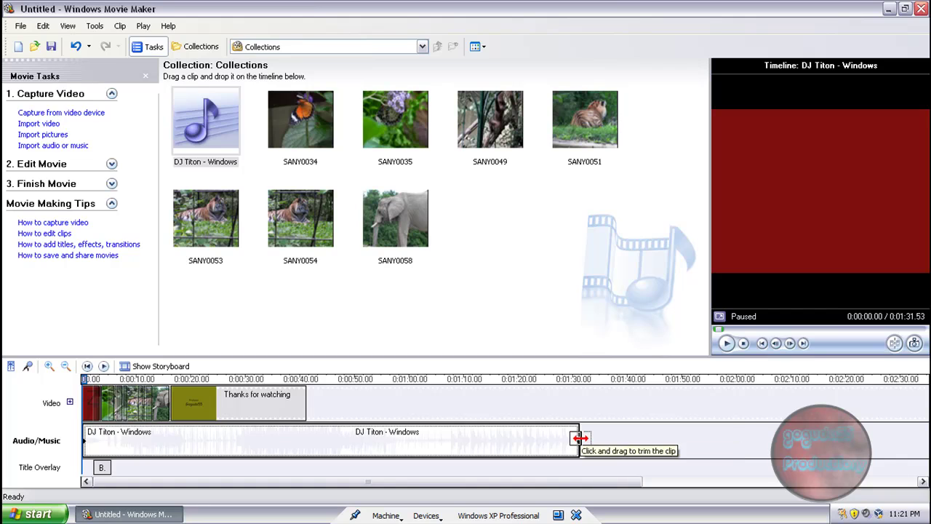
pyautogui.moveTo(579, 438); pyautogui.dragTo(304, 435)
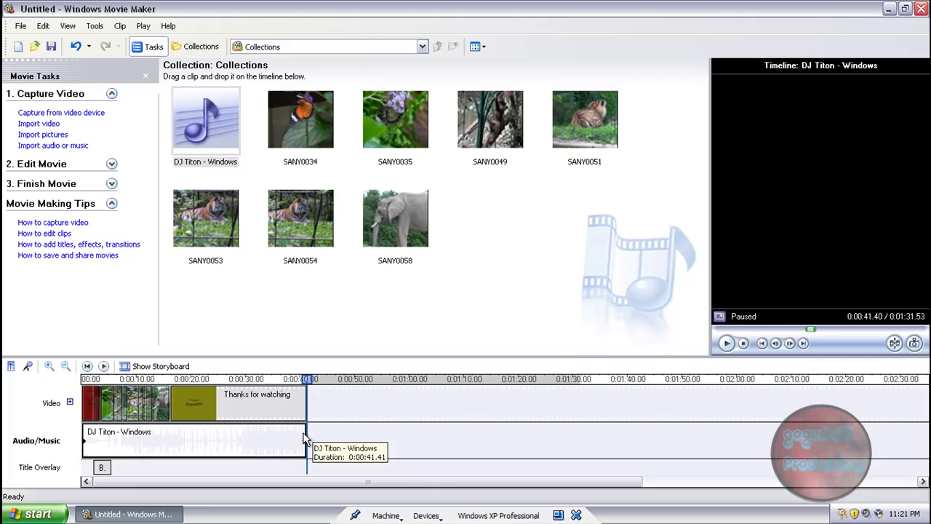
# - Play the finished movie from the start of the timeline to preview it with the music, and skim back in the preview
pyautogui.click(761, 343)
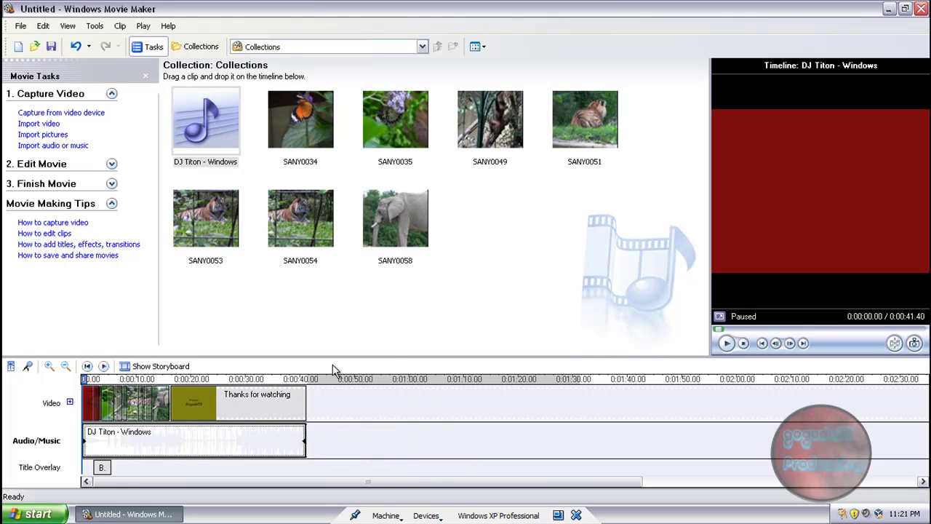
pyautogui.click(725, 343)
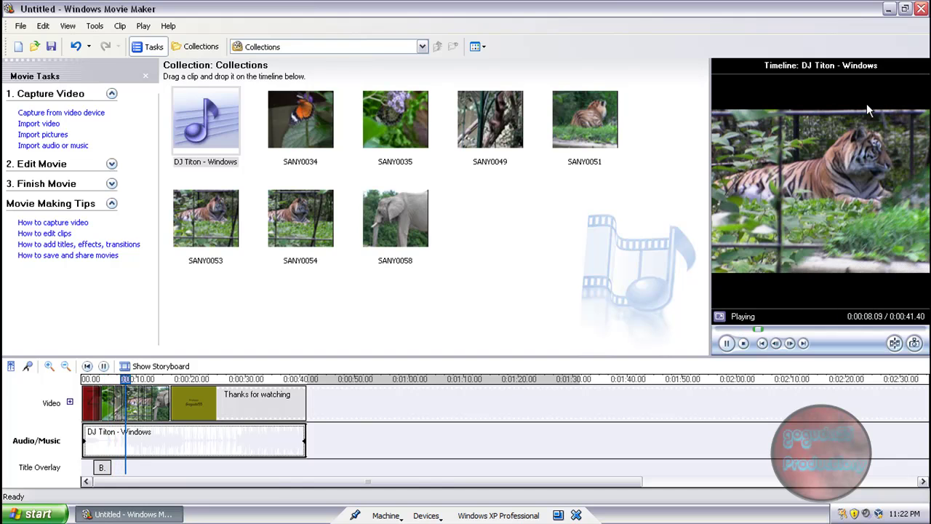
pyautogui.moveTo(761, 329); pyautogui.dragTo(735, 333)
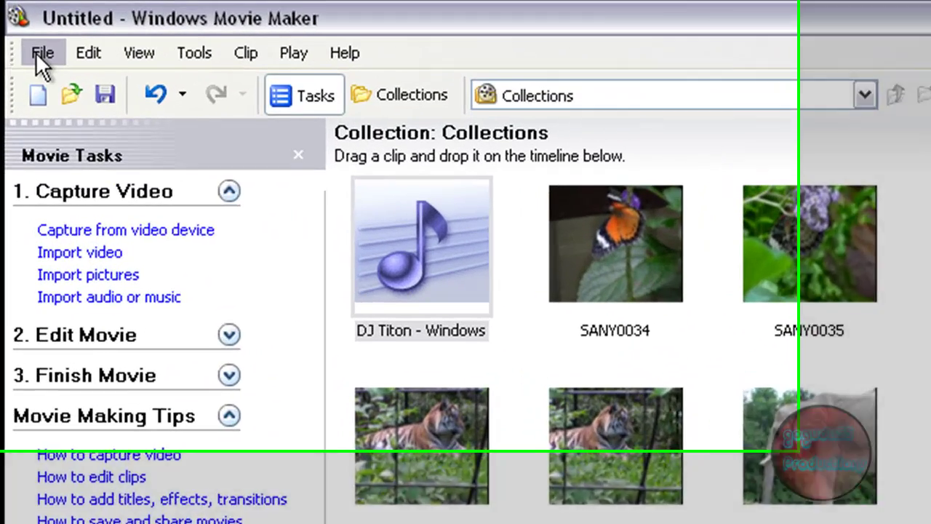
# - Set up saving the movie file to My computer, named Movie, in the My Videos folder
pyautogui.click(19, 26)
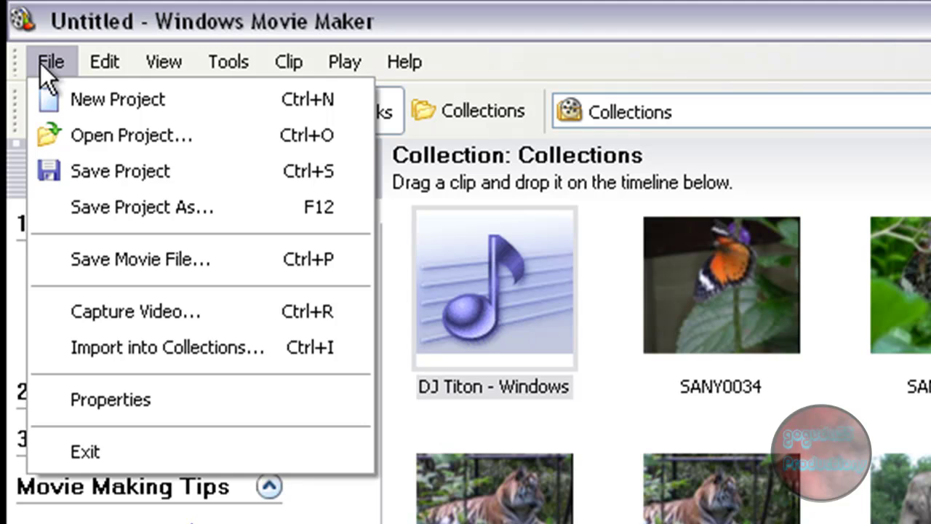
pyautogui.click(171, 258)
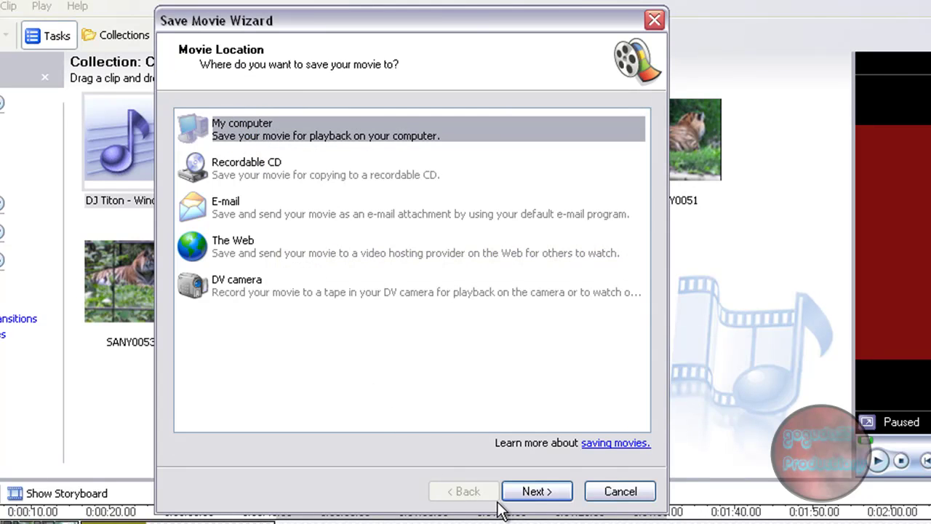
pyautogui.click(528, 493)
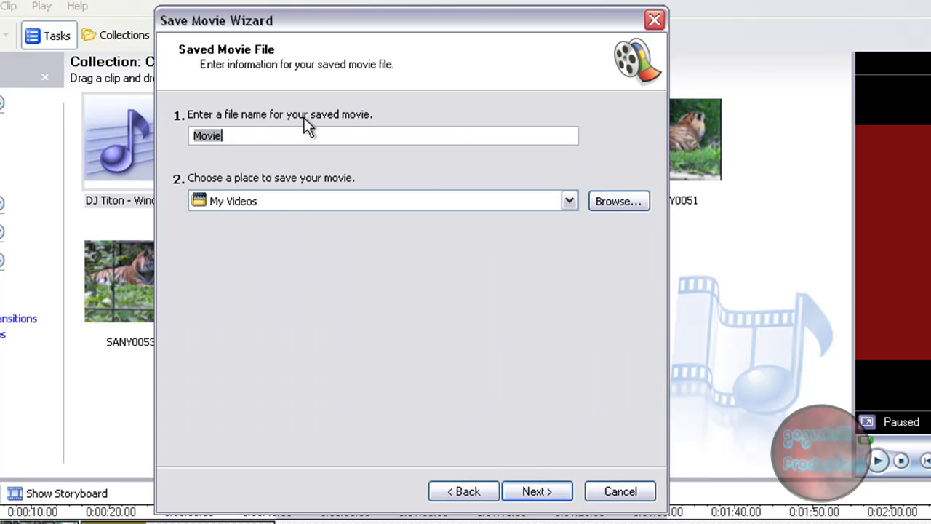
pyautogui.click(416, 201)
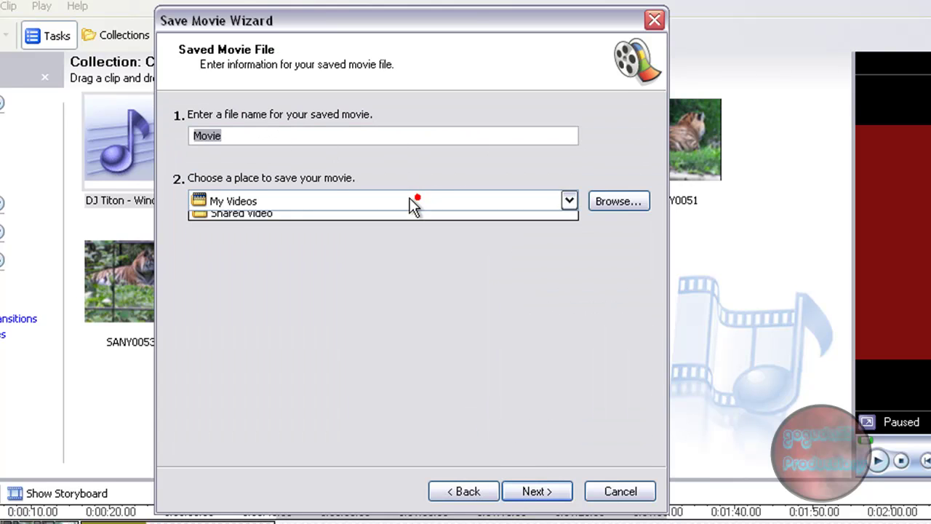
pyautogui.click(468, 214)
pyautogui.click(542, 492)
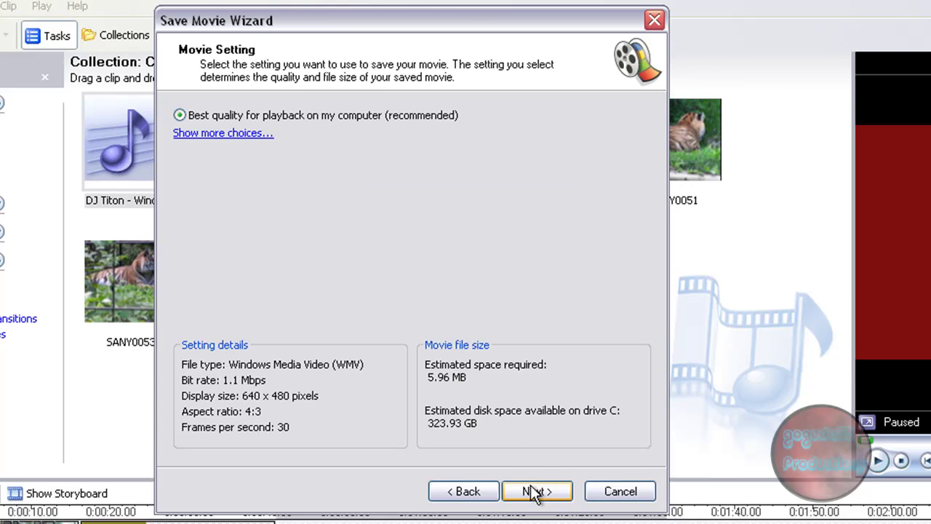
# - Examine the additional movie settings, including Best fit to file size and the formats available under Other settings
pyautogui.click(258, 133)
pyautogui.click(222, 138)
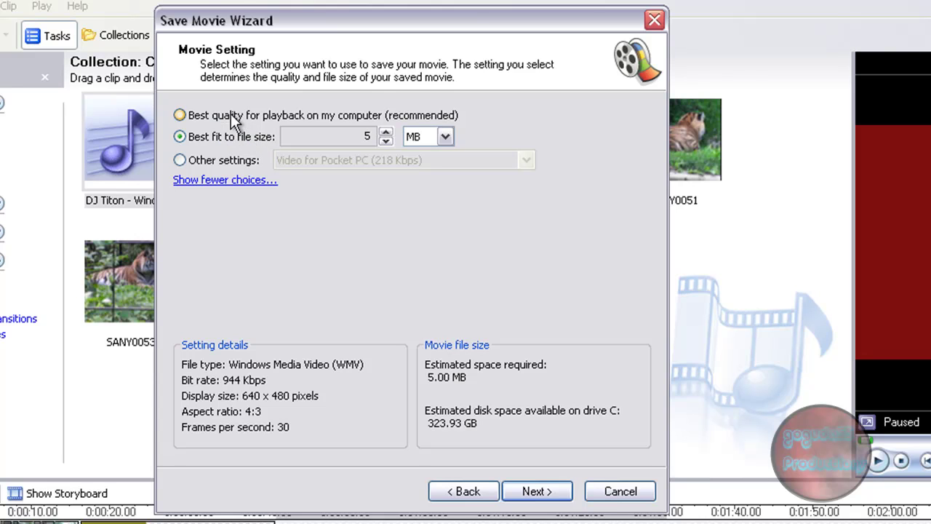
pyautogui.click(221, 115)
pyautogui.click(225, 157)
pyautogui.click(291, 158)
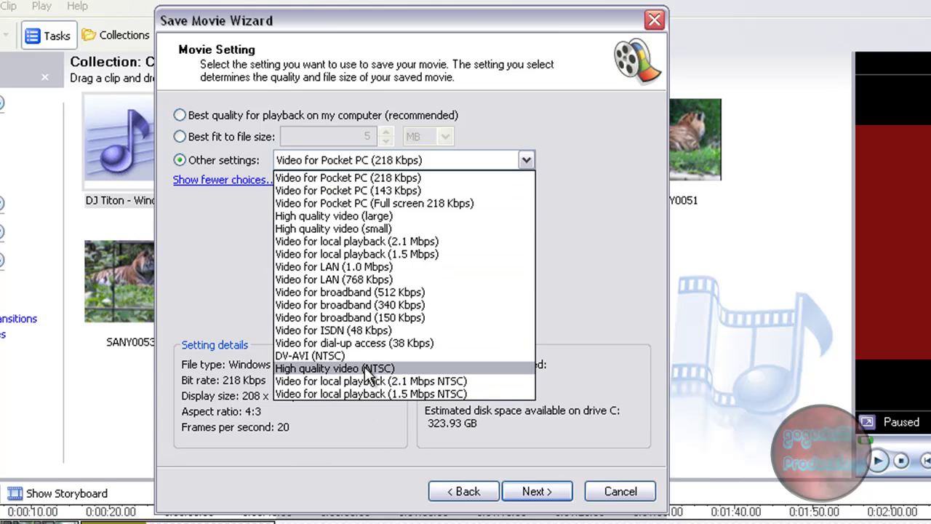
# - Return to the Best quality for playback on my computer (recommended) setting and start saving the movie
pyautogui.click(211, 254)
pyautogui.click(225, 180)
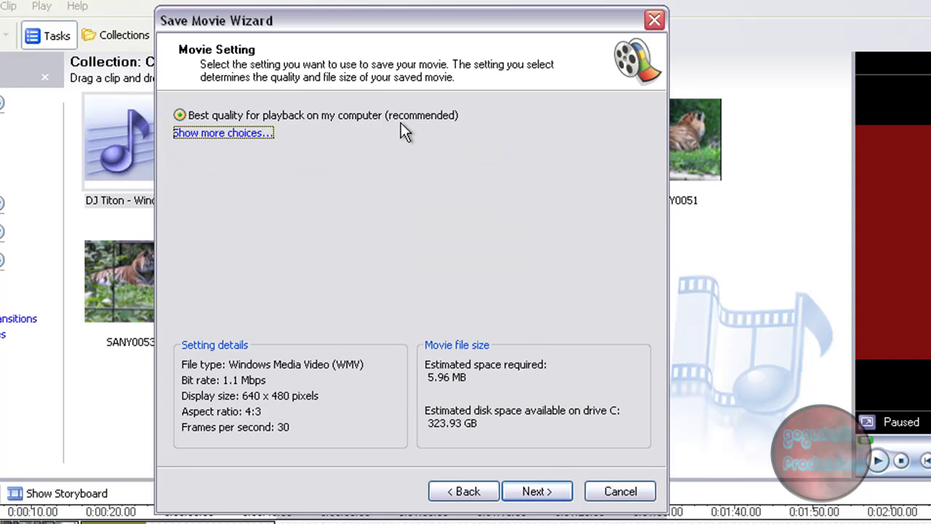
pyautogui.click(529, 493)
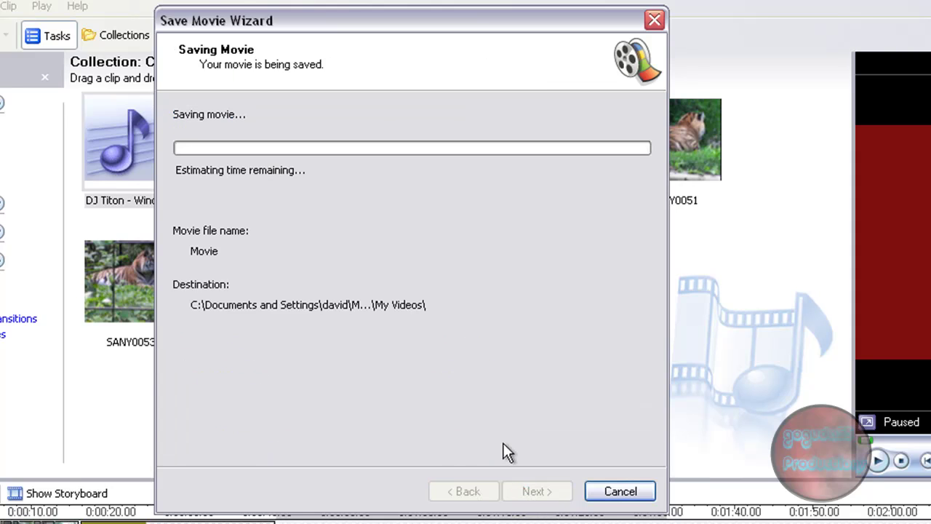